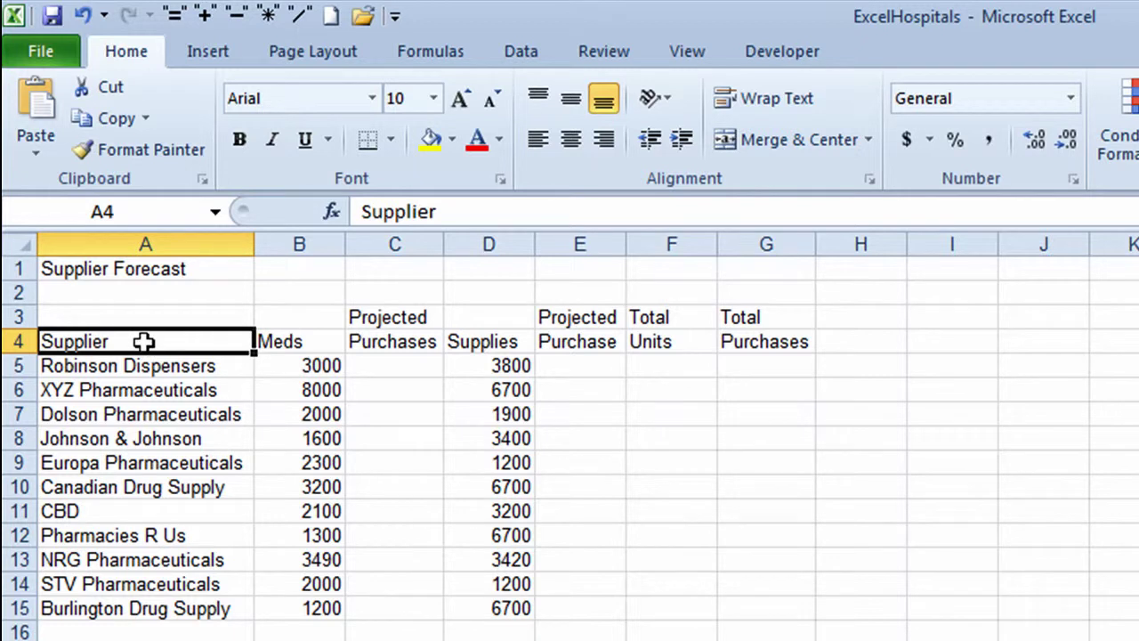
- Insert a 3-D clustered column chart from the Supplier and Meds data in A4:B15
left_click_drag(145, 342, 291, 603)
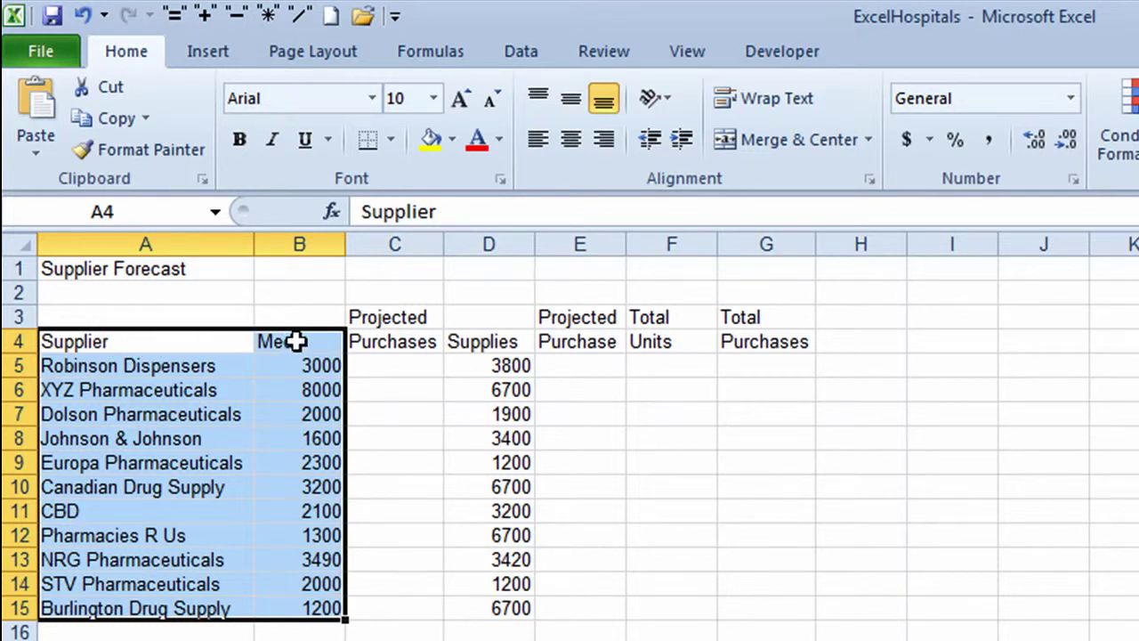
left_click(210, 53)
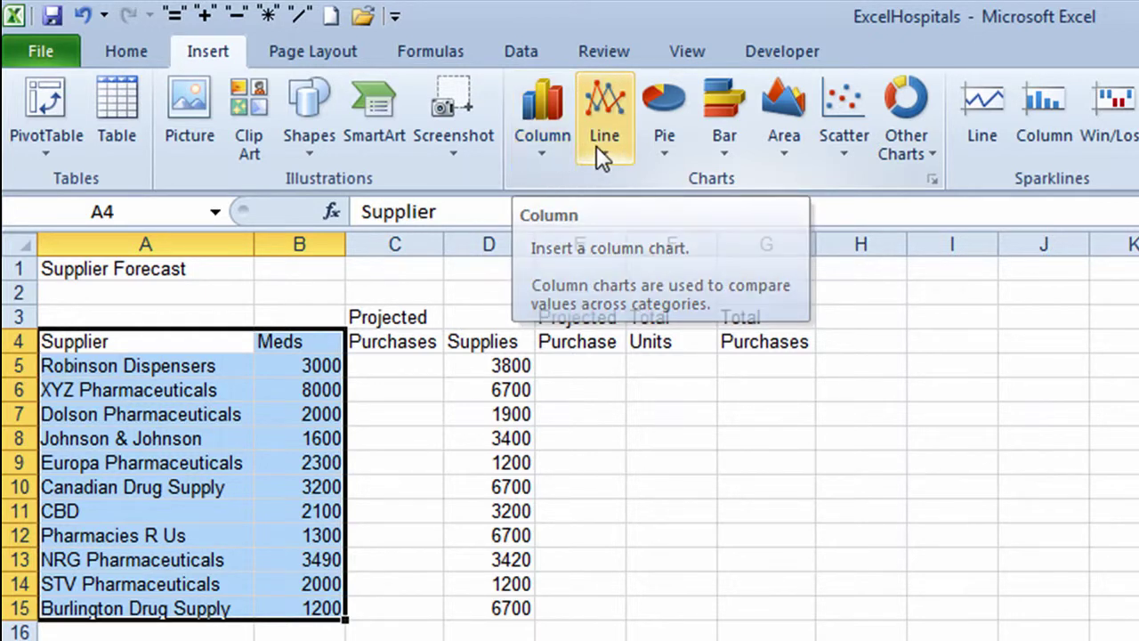
left_click(545, 143)
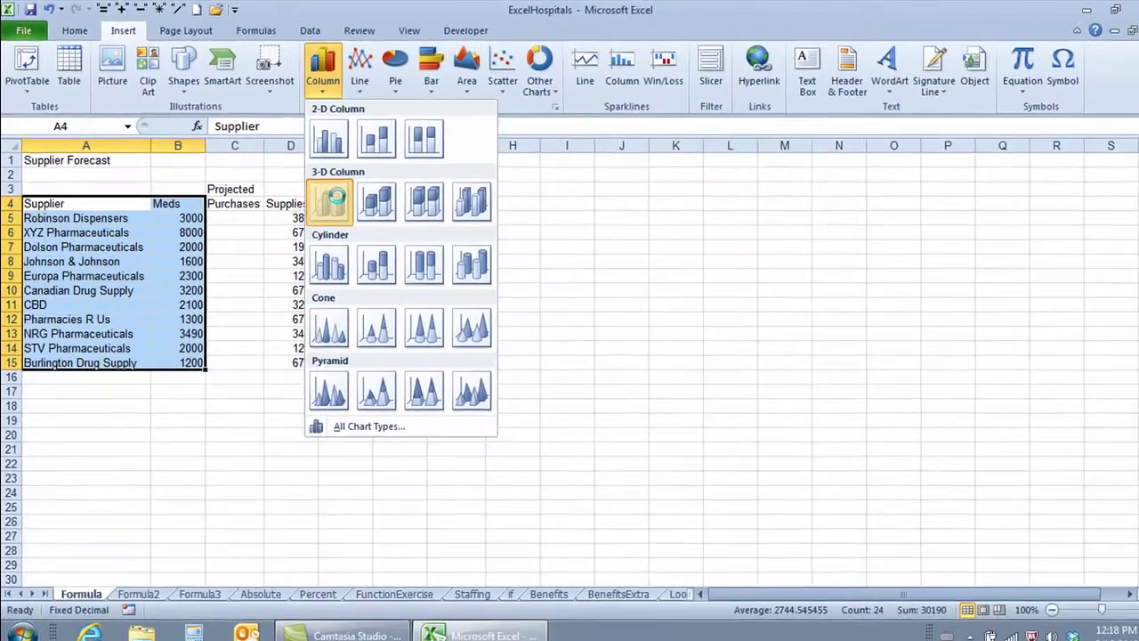
left_click(570, 341)
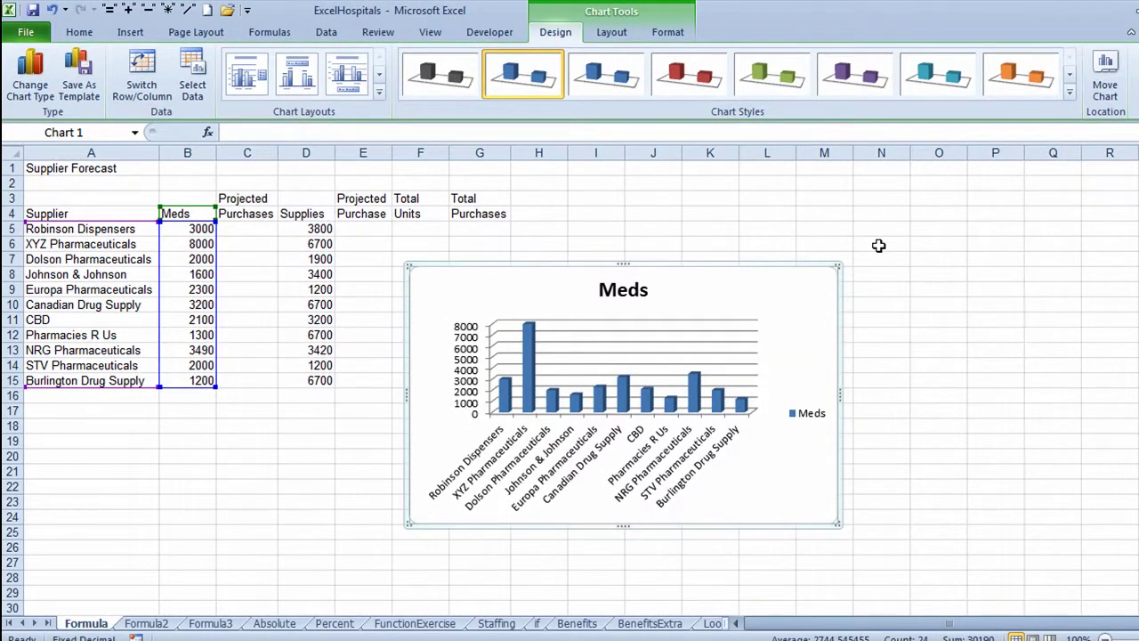
- Move the Meds chart to a new sheet named Column
left_click(878, 246)
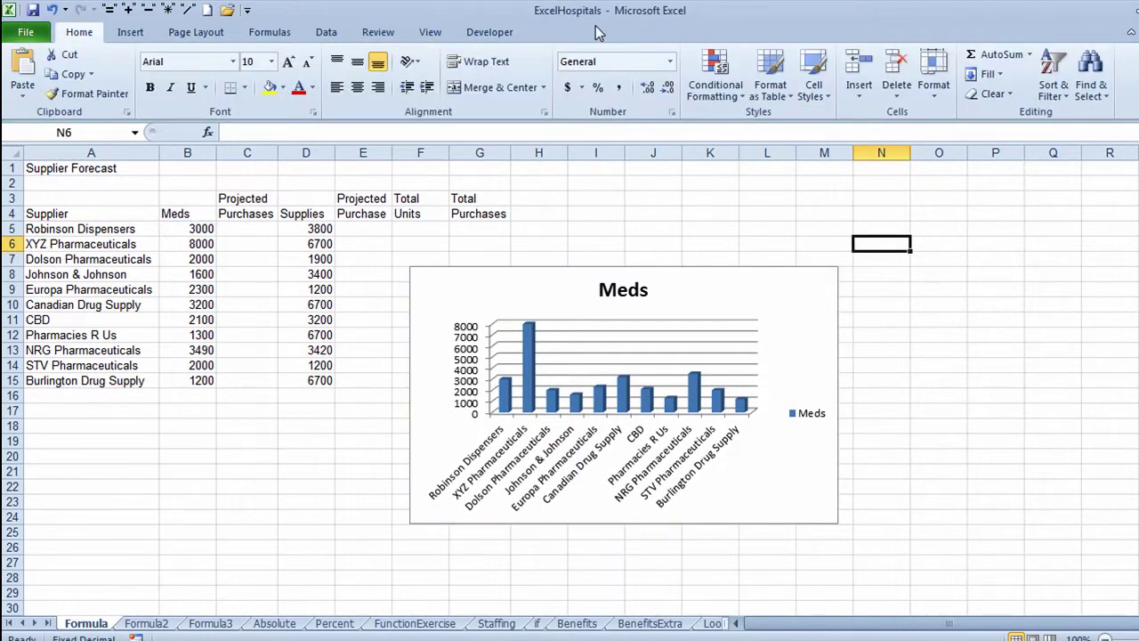
left_click(816, 287)
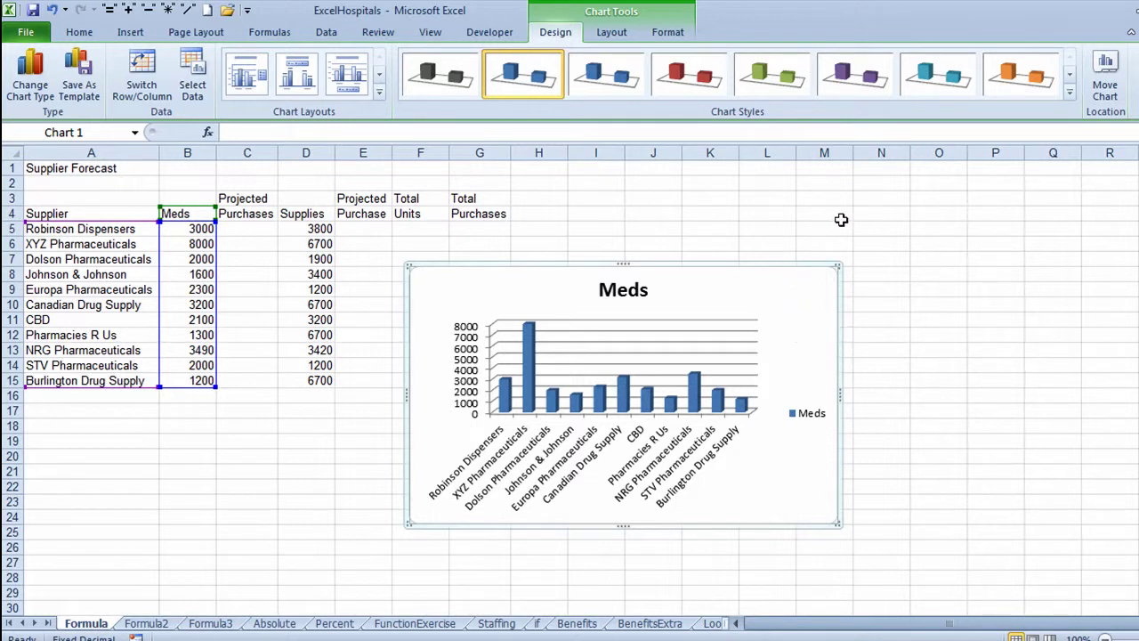
left_click(1106, 72)
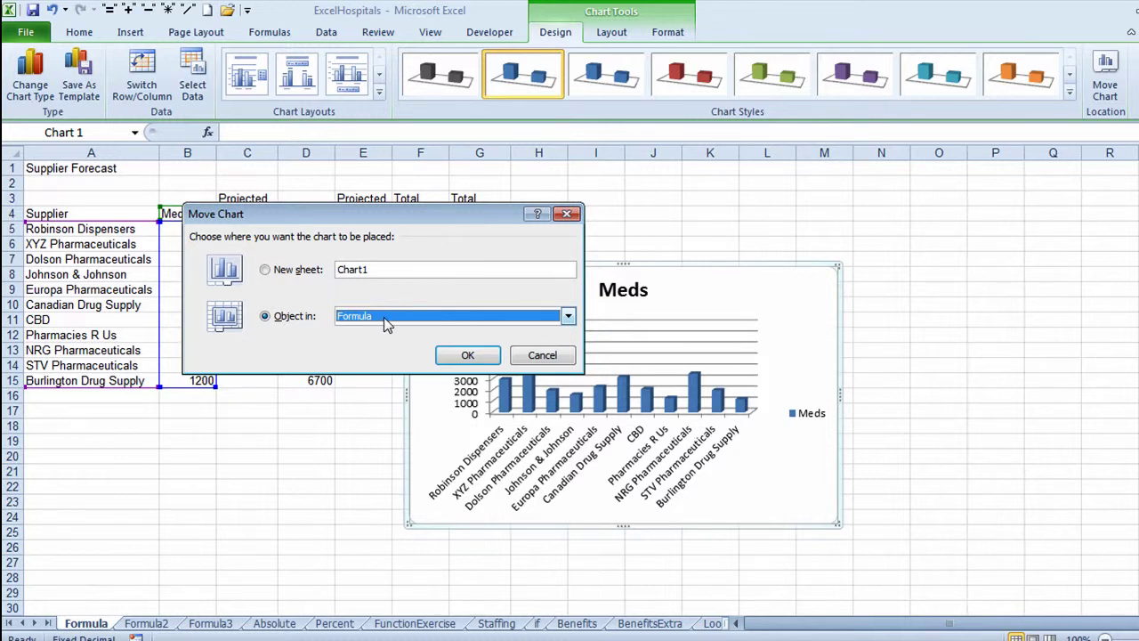
left_click(266, 272)
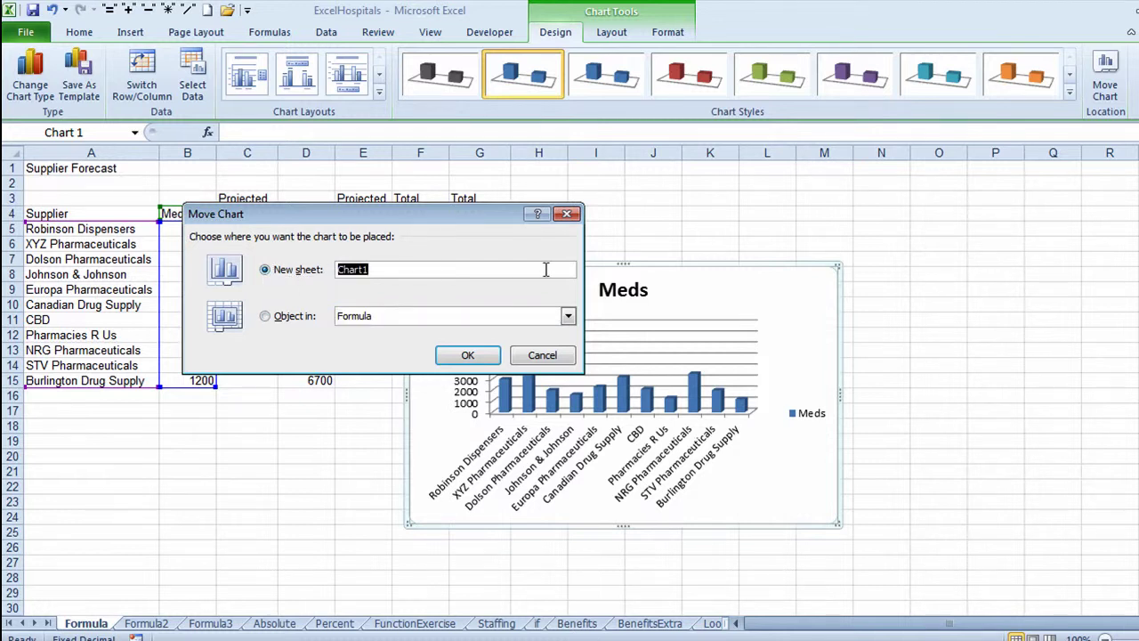
type("Column")
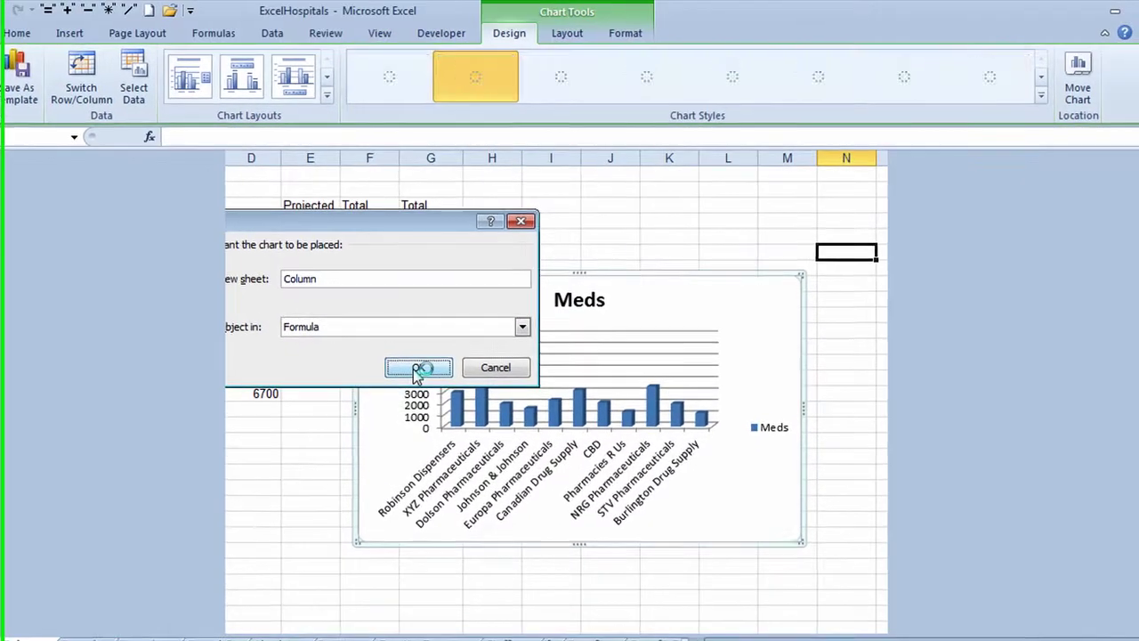
left_click(466, 356)
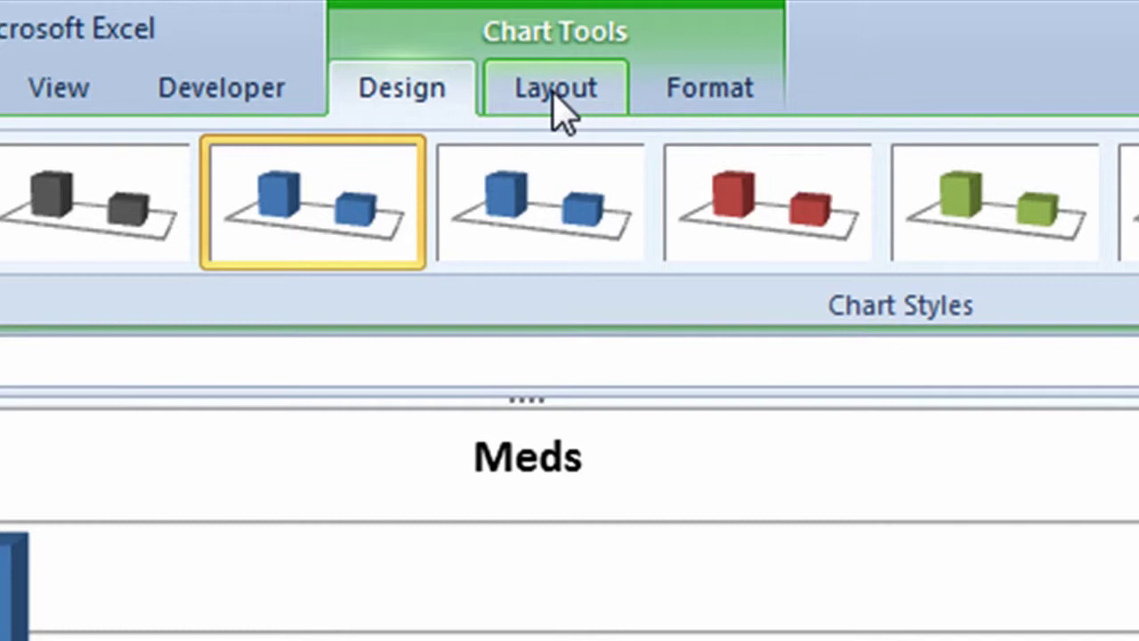
- Add a primary vertical axis title with vertical text to the Meds chart, reading Dollars
left_click(553, 96)
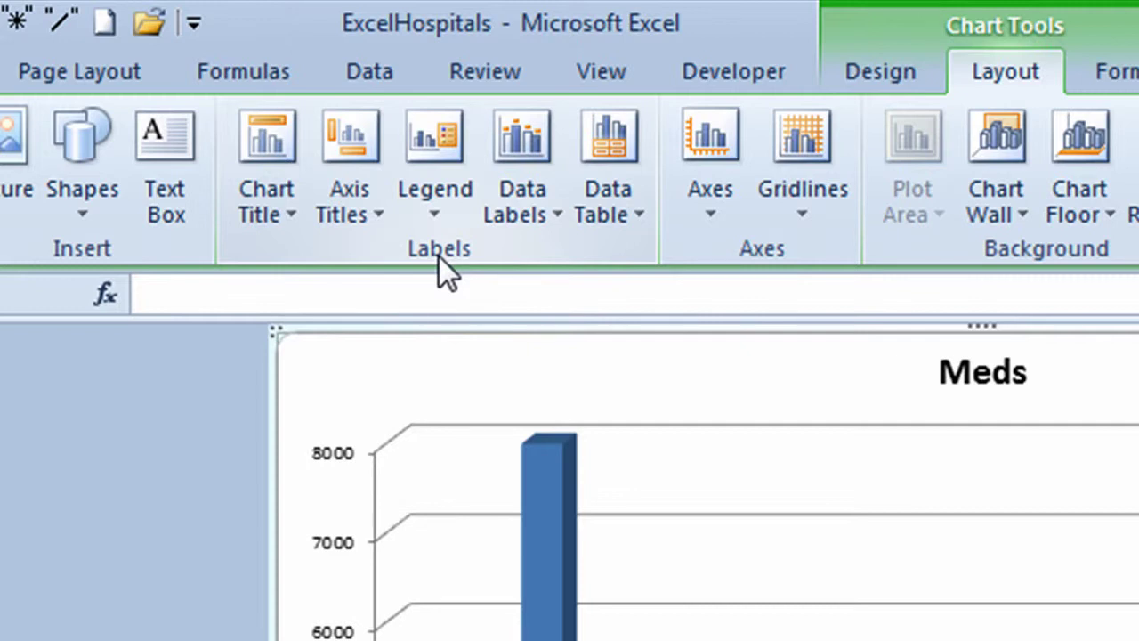
left_click(339, 203)
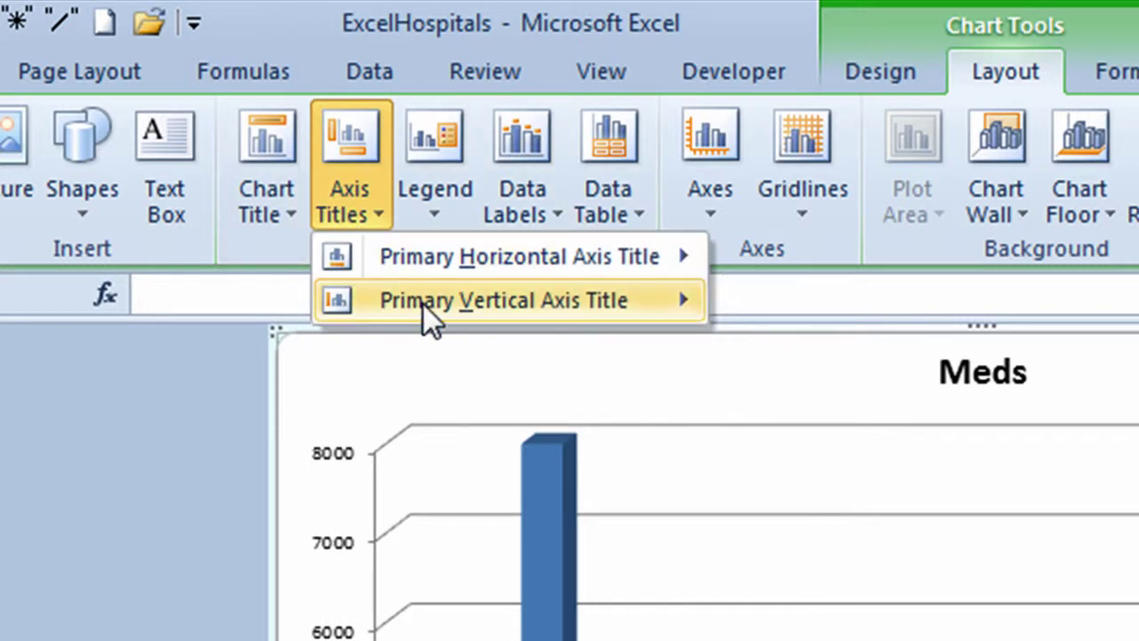
mouse_move(424, 305)
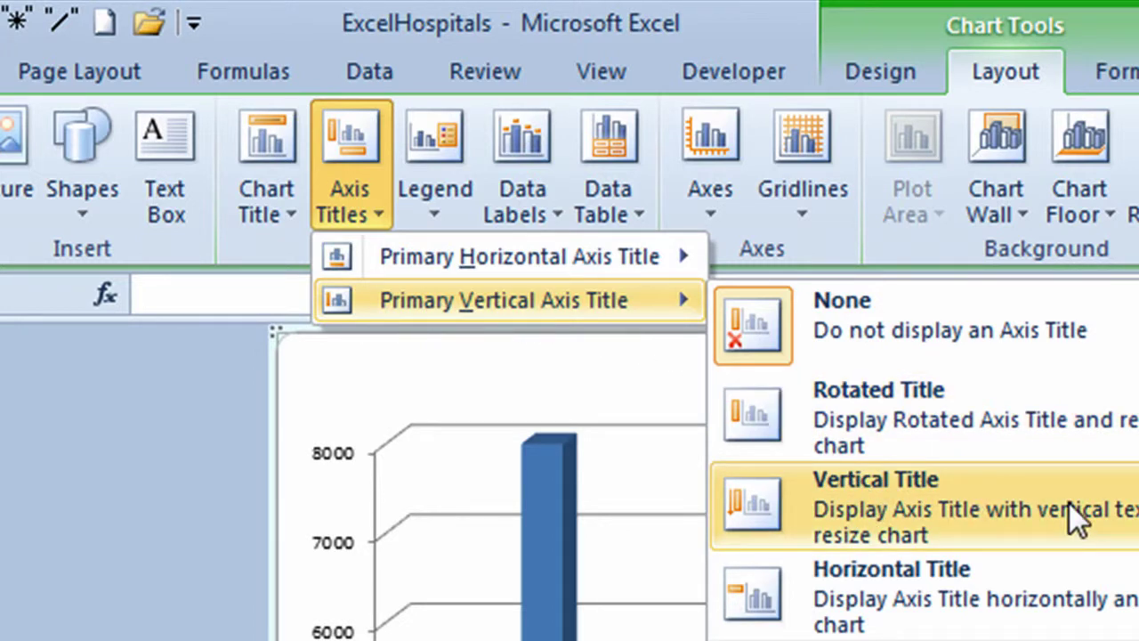
left_click(1069, 502)
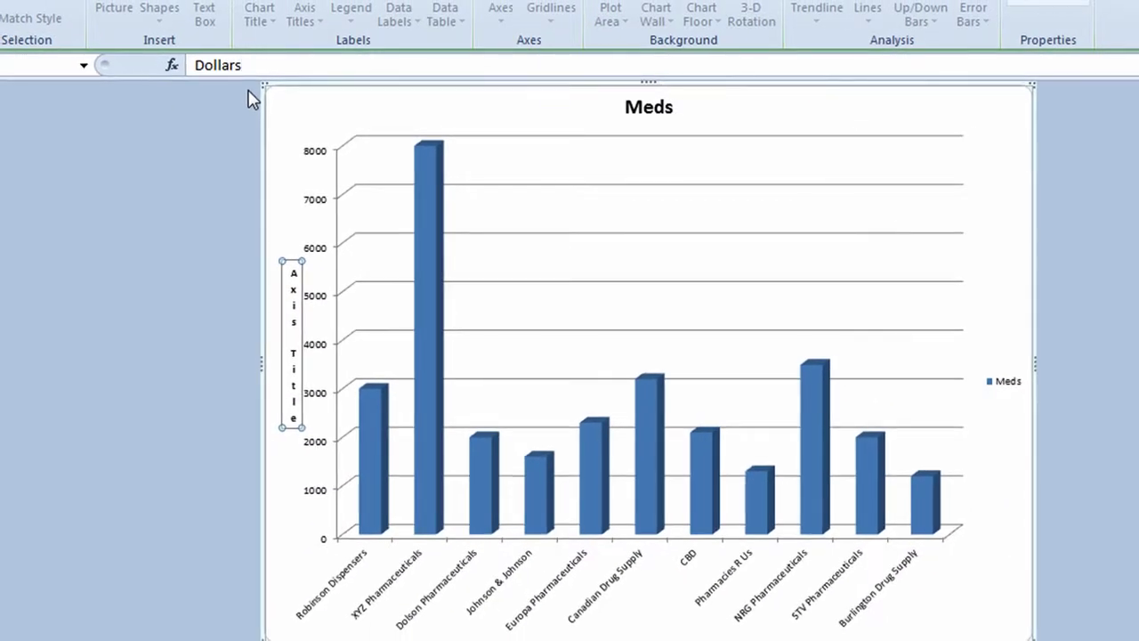
key("Return")
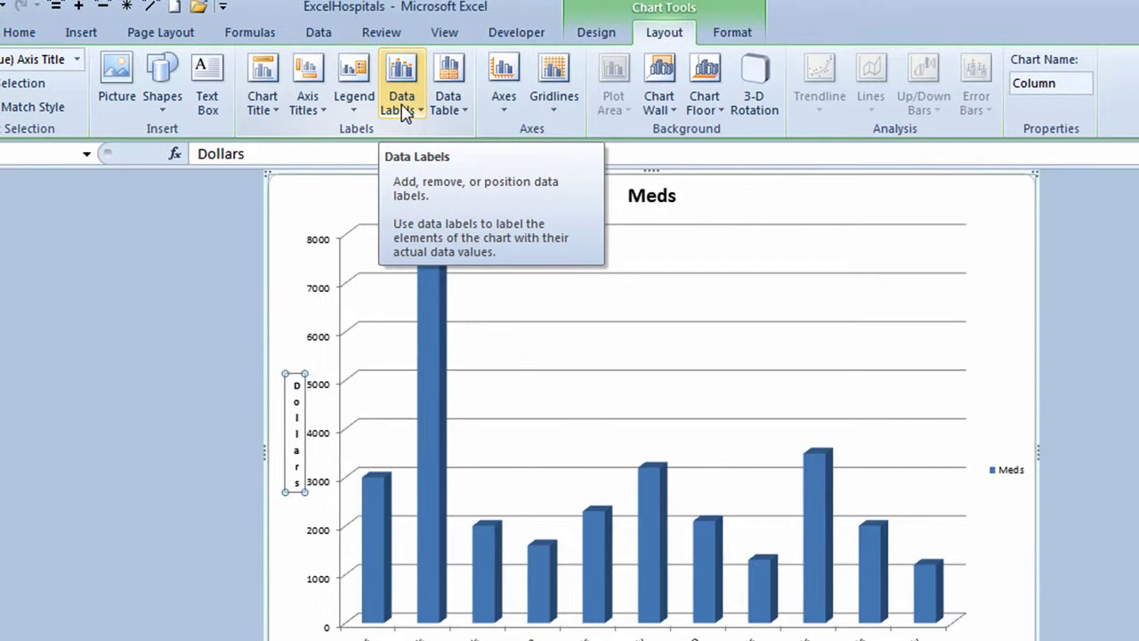
- Try showing data labels on the chart's columns and turn them off again
left_click(402, 22)
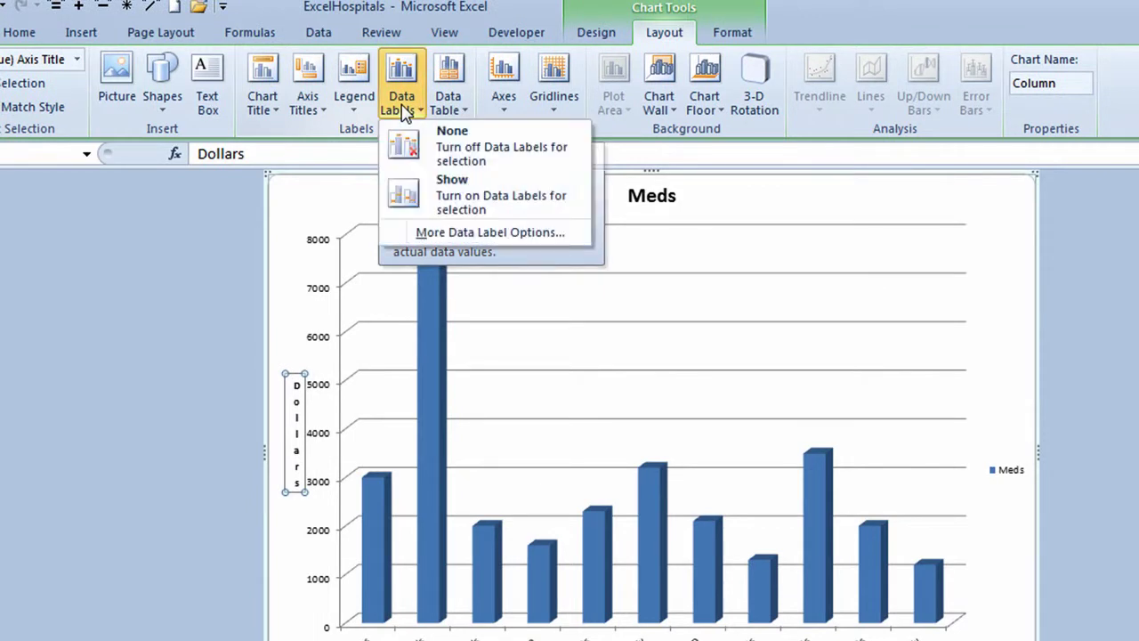
left_click(451, 191)
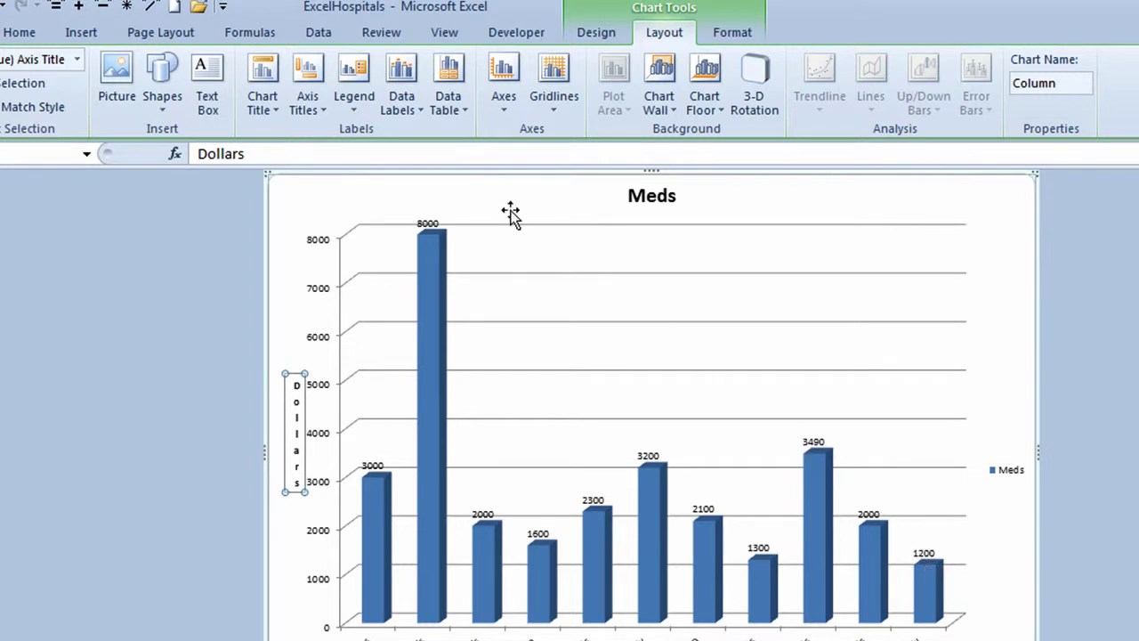
left_click(412, 112)
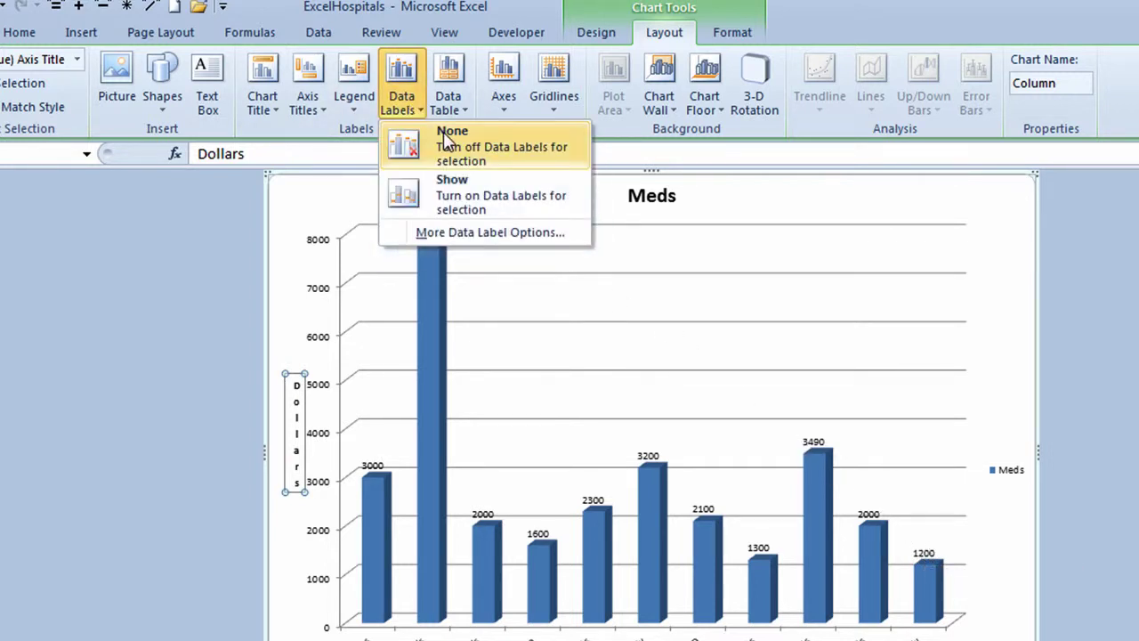
left_click(444, 136)
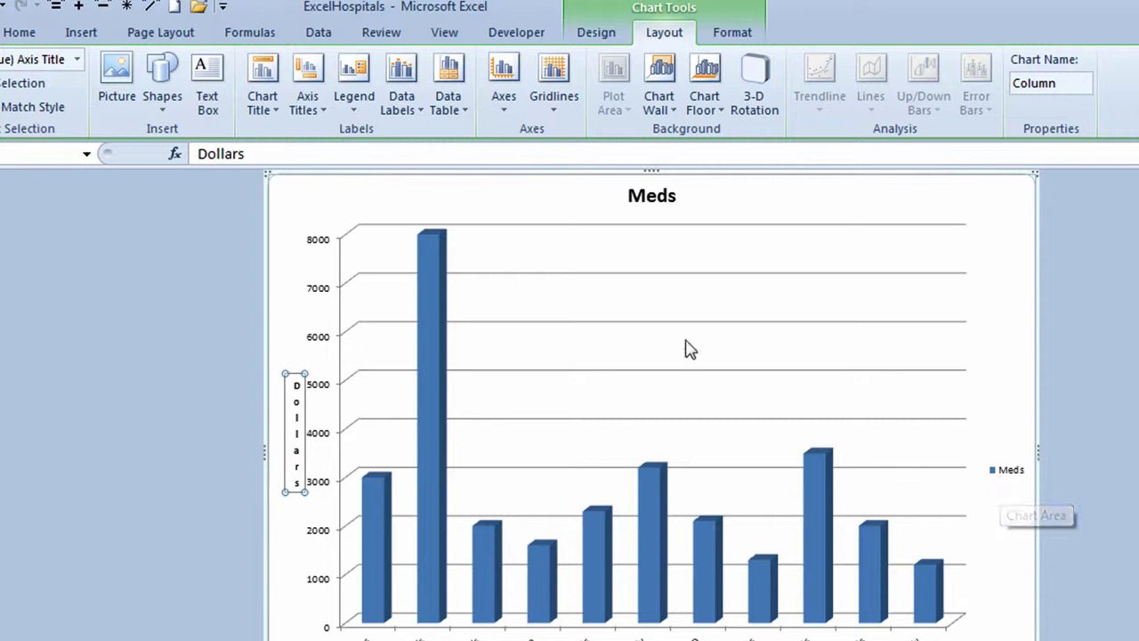
- Turn off the legend of the Meds column chart
left_click(364, 116)
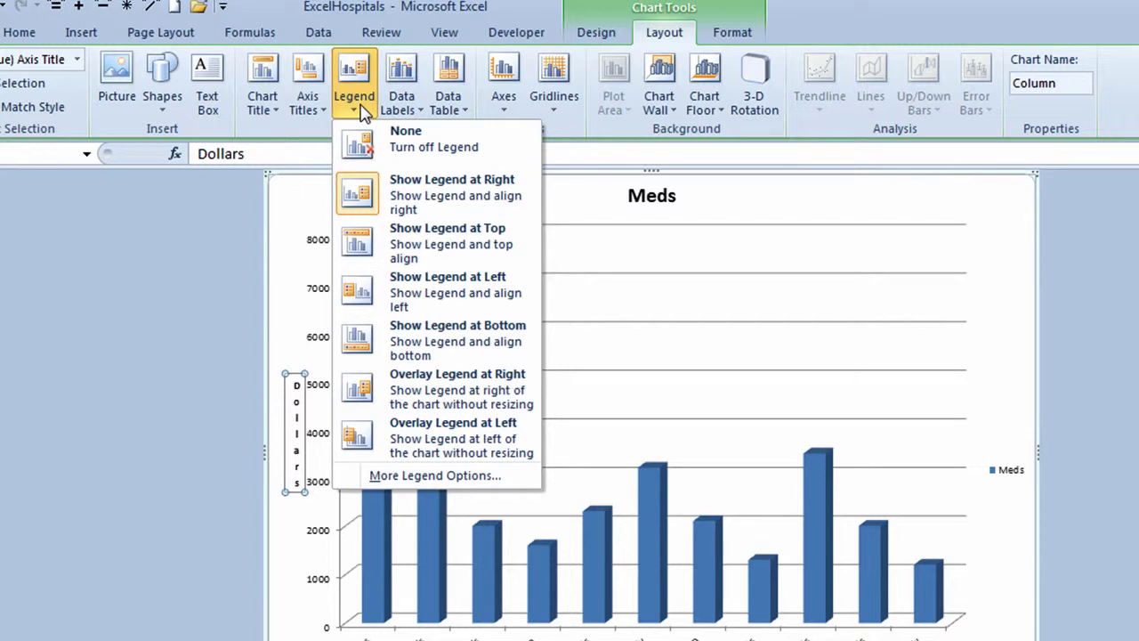
left_click(418, 147)
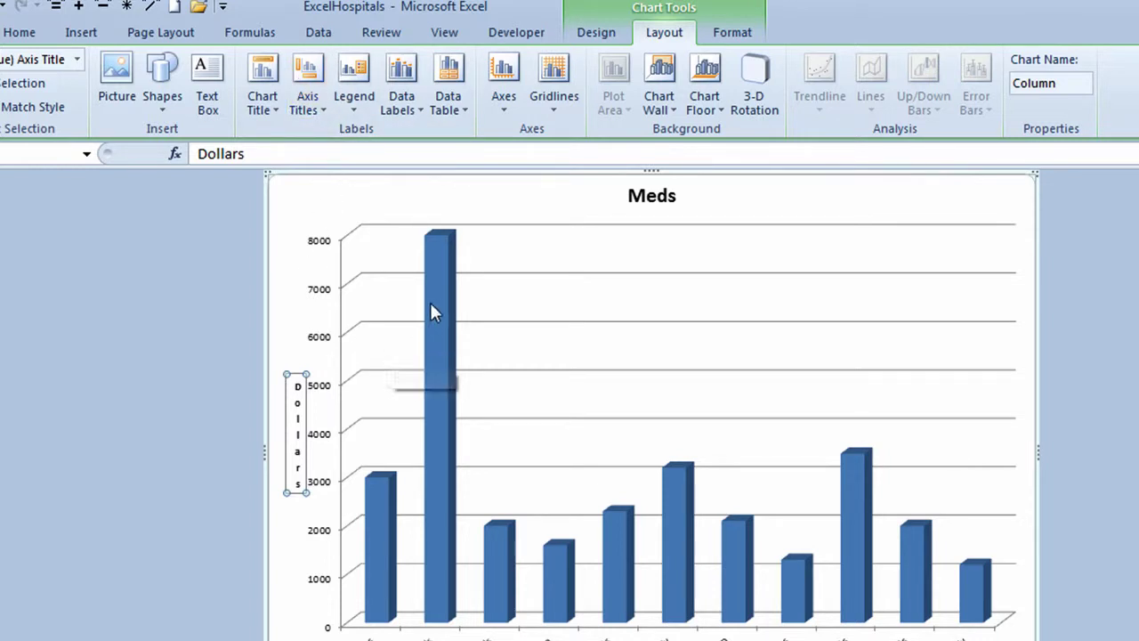
- Format the Meds data series with a solid fill in the standard purple color
mouse_move(440, 289)
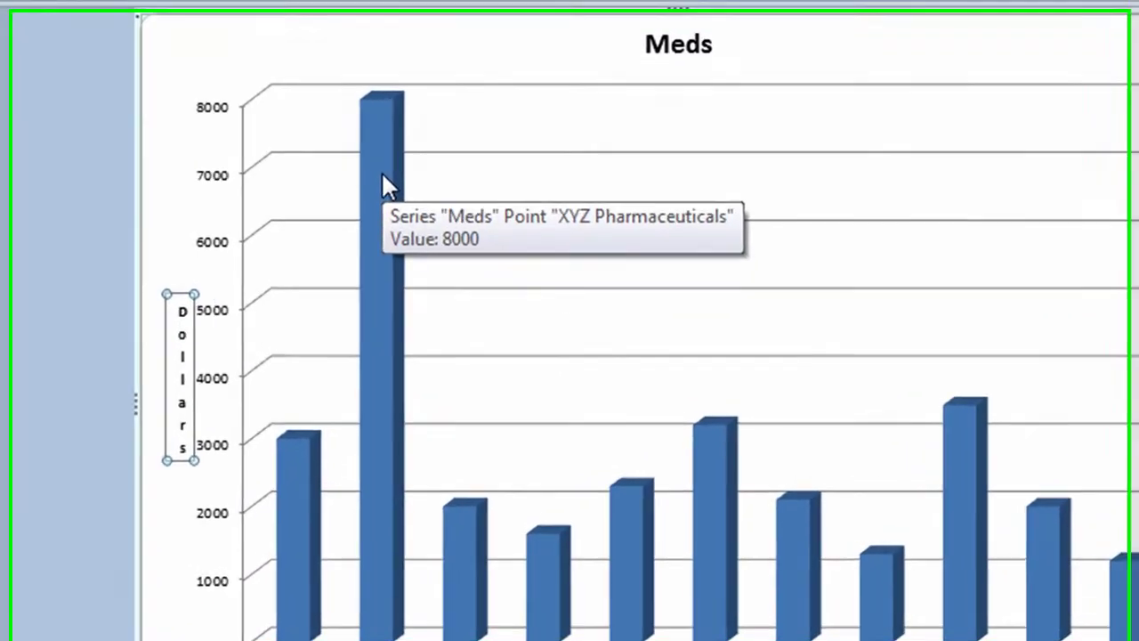
right_click(442, 290)
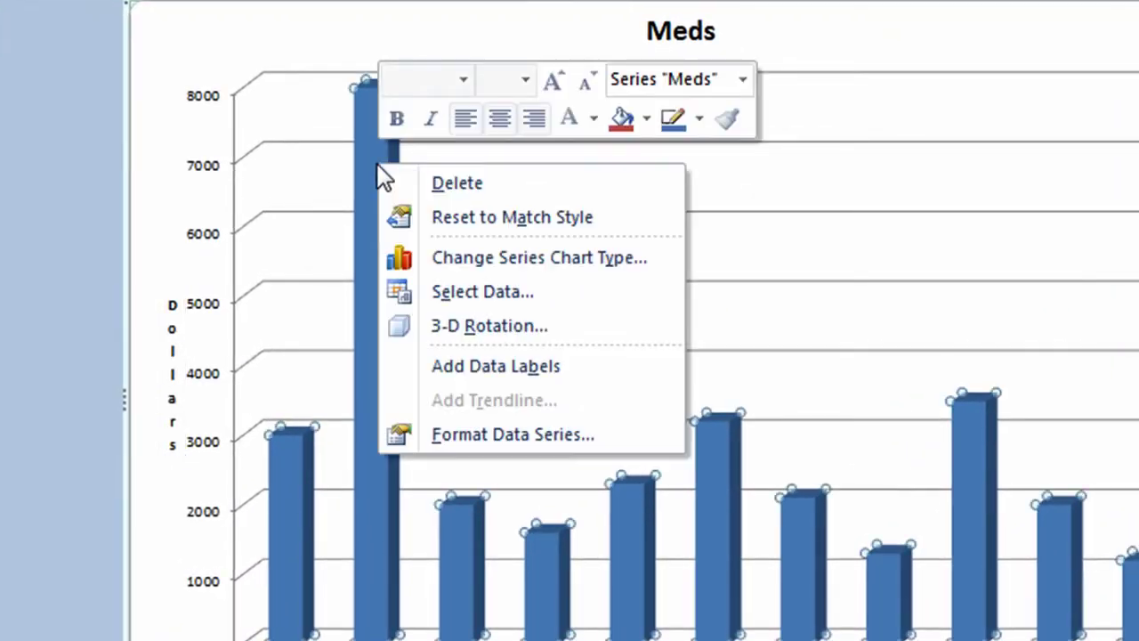
left_click(490, 441)
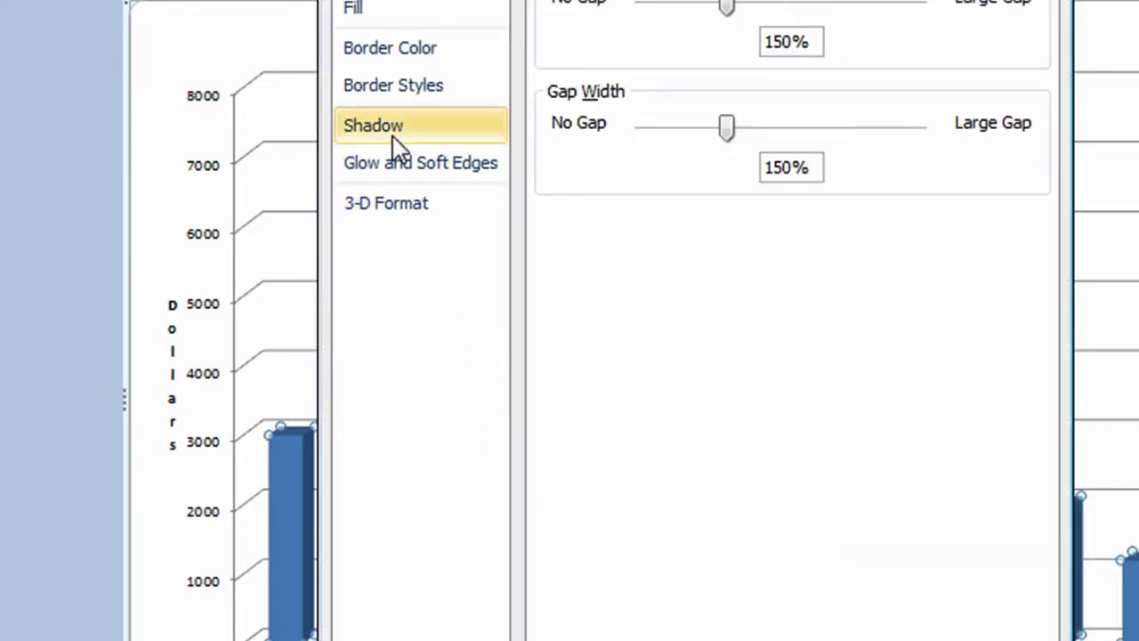
left_click(377, 9)
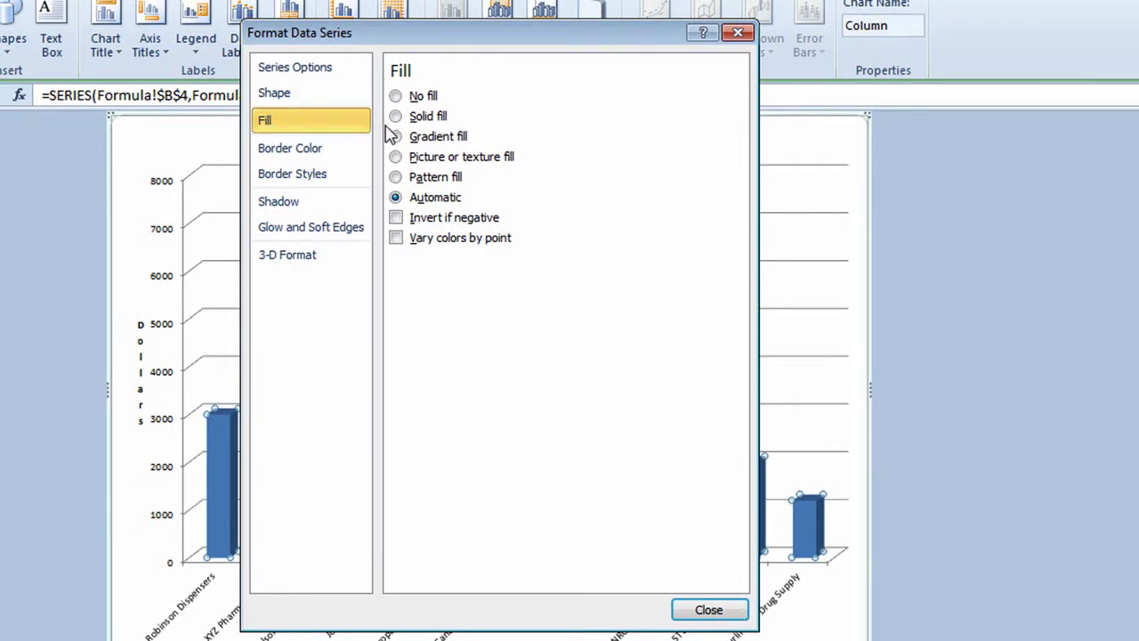
left_click(395, 117)
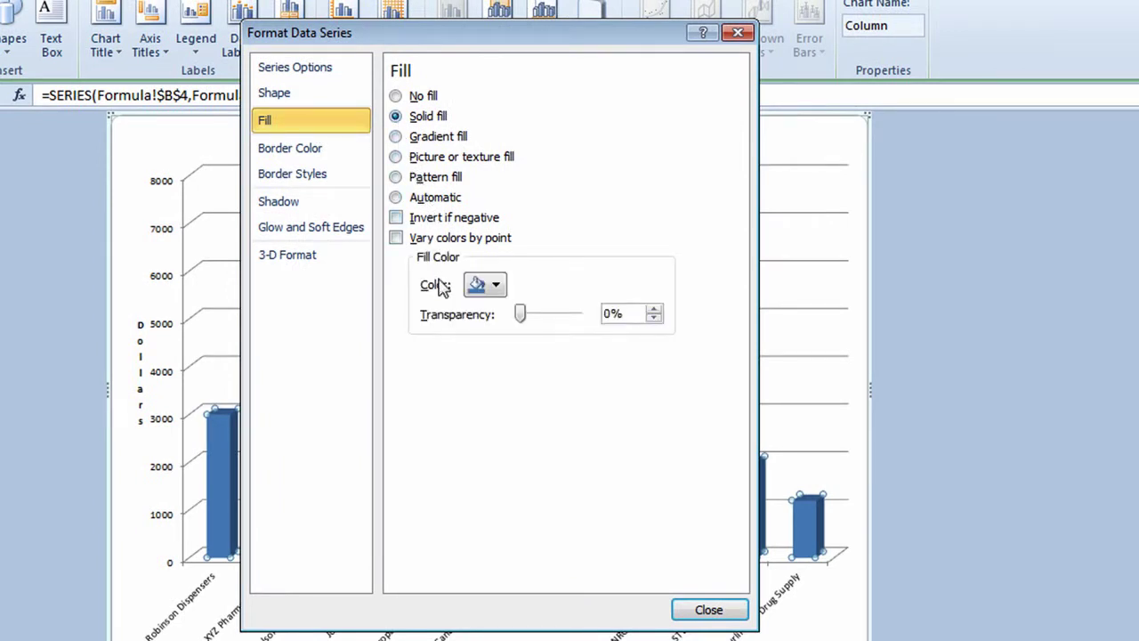
left_click(497, 287)
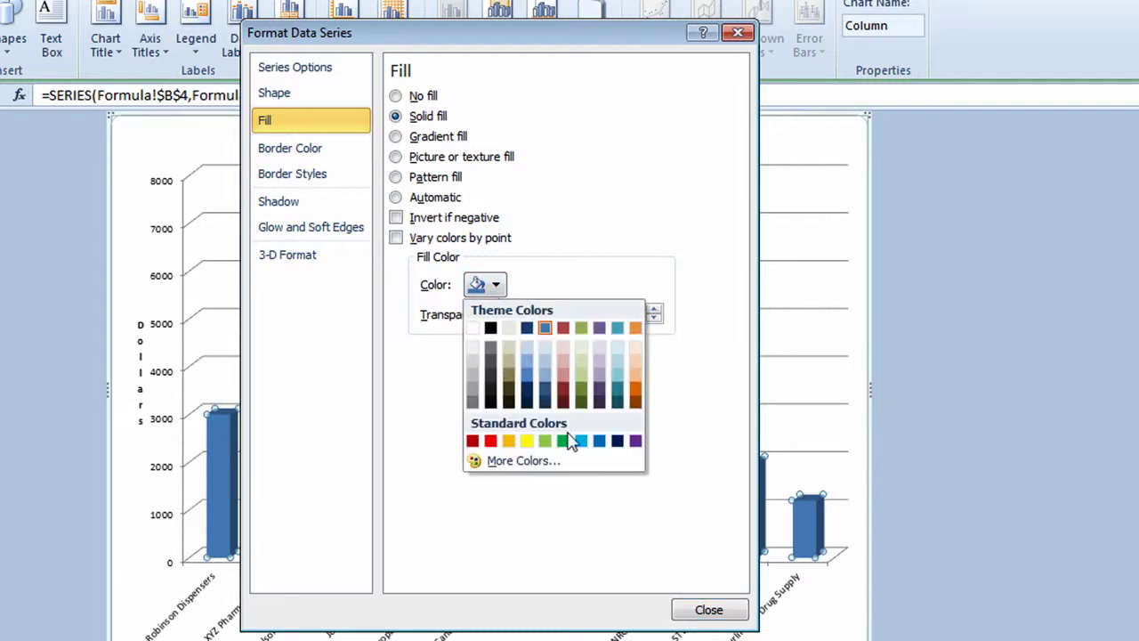
left_click(634, 442)
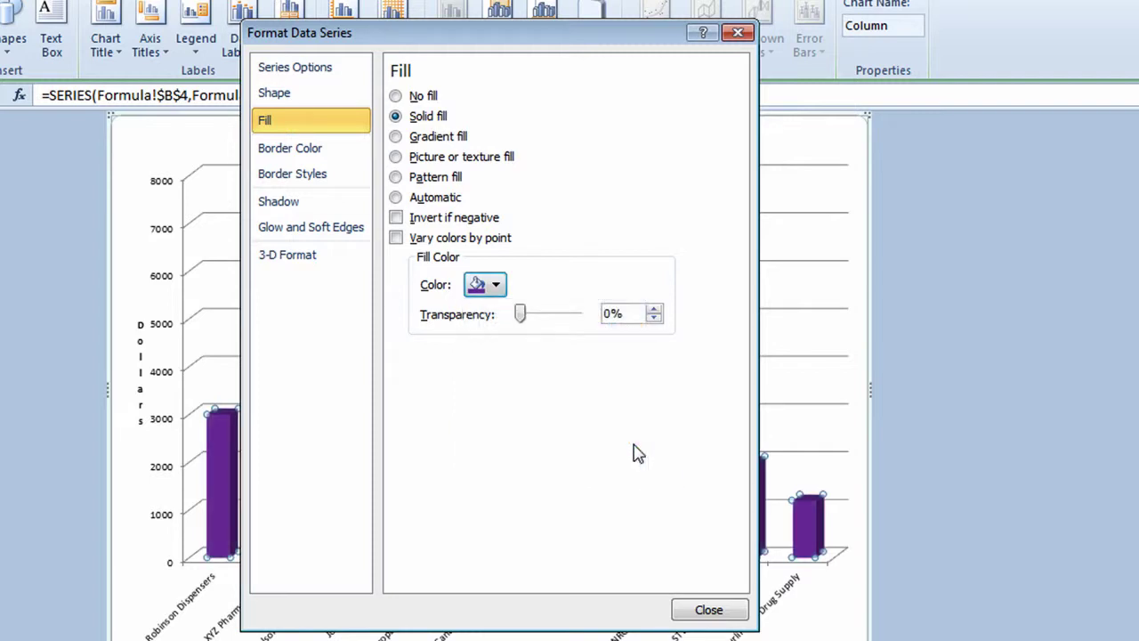
left_click(701, 610)
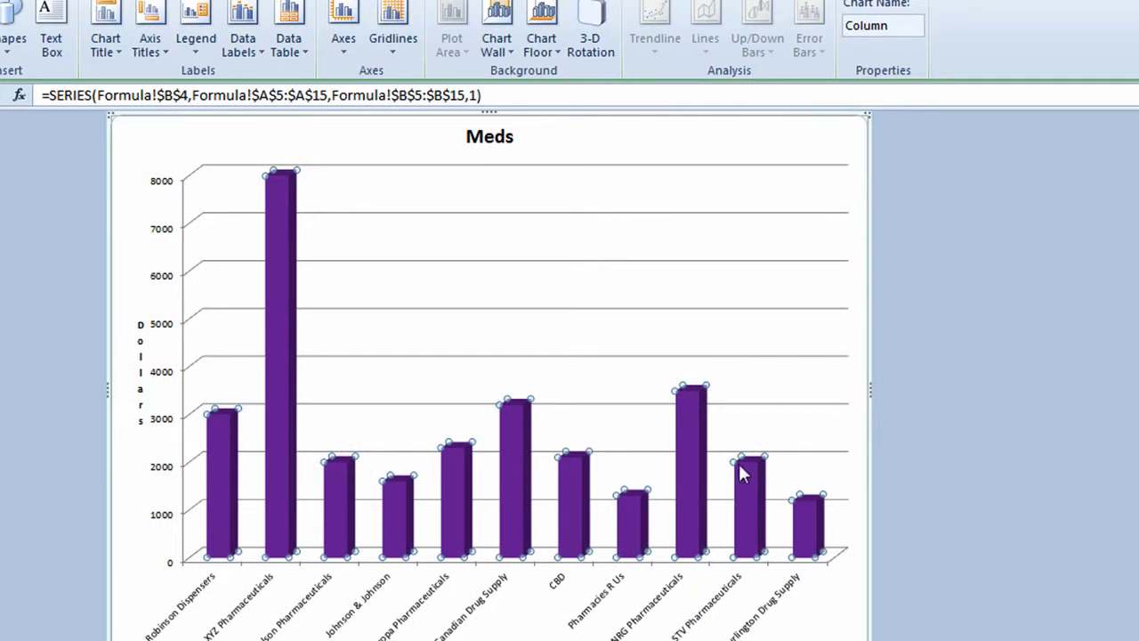
left_click(817, 147)
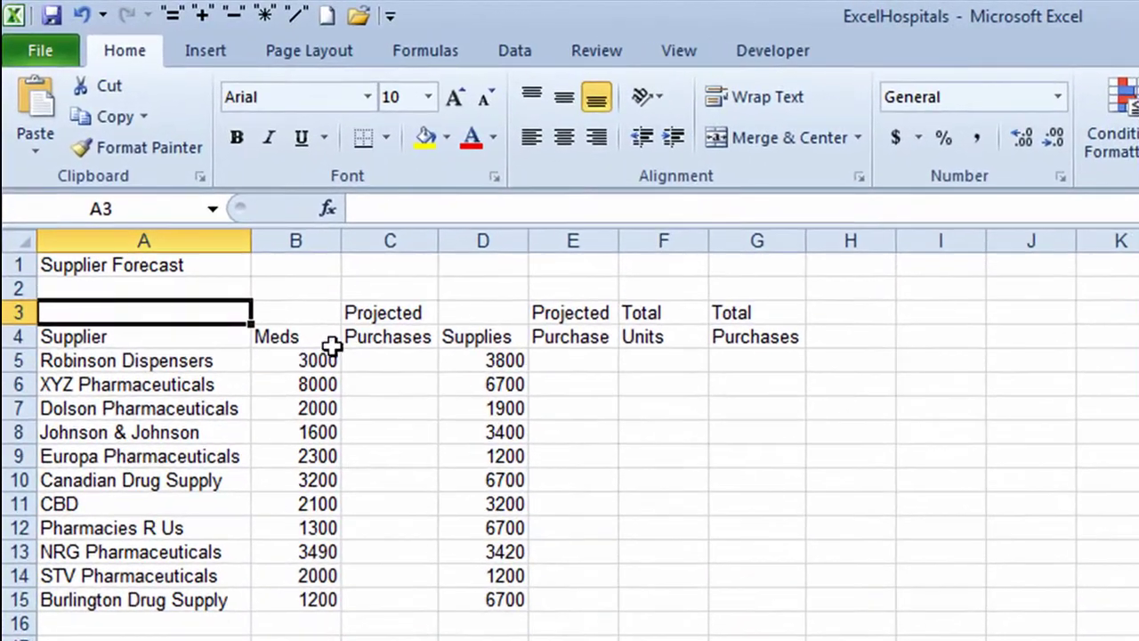
- Insert a 3-D pie chart on the Formula sheet from the supplier names in A4:A15 and the Supplies values in D4:D15
left_click(98, 199)
left_click_drag(167, 336, 169, 603)
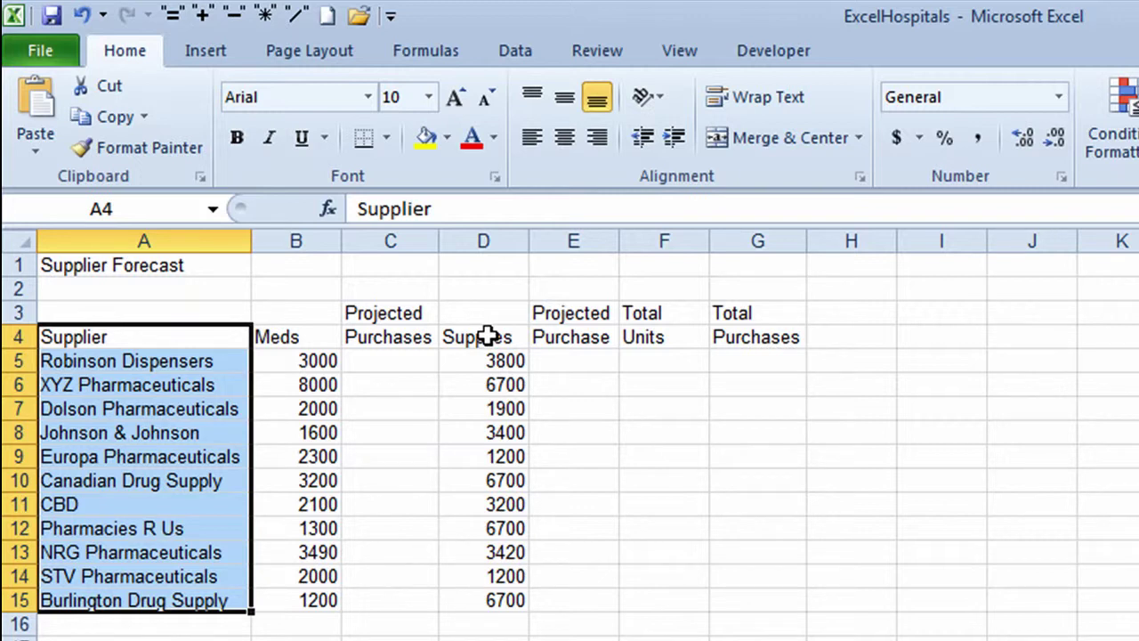
left_click_drag(488, 337, 492, 598)
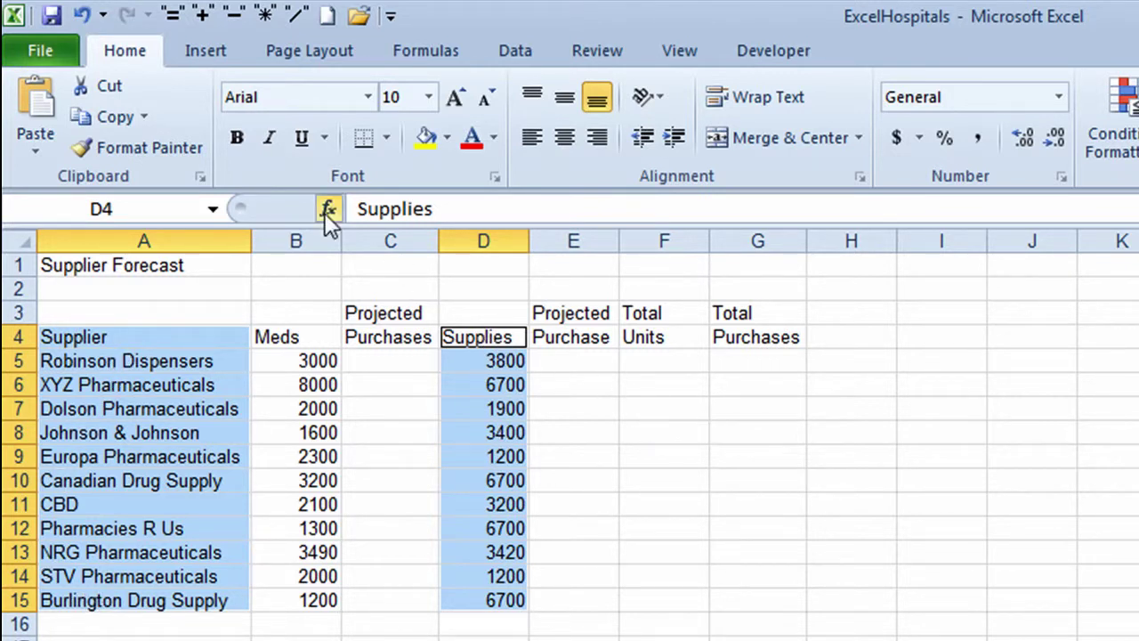
left_click(212, 52)
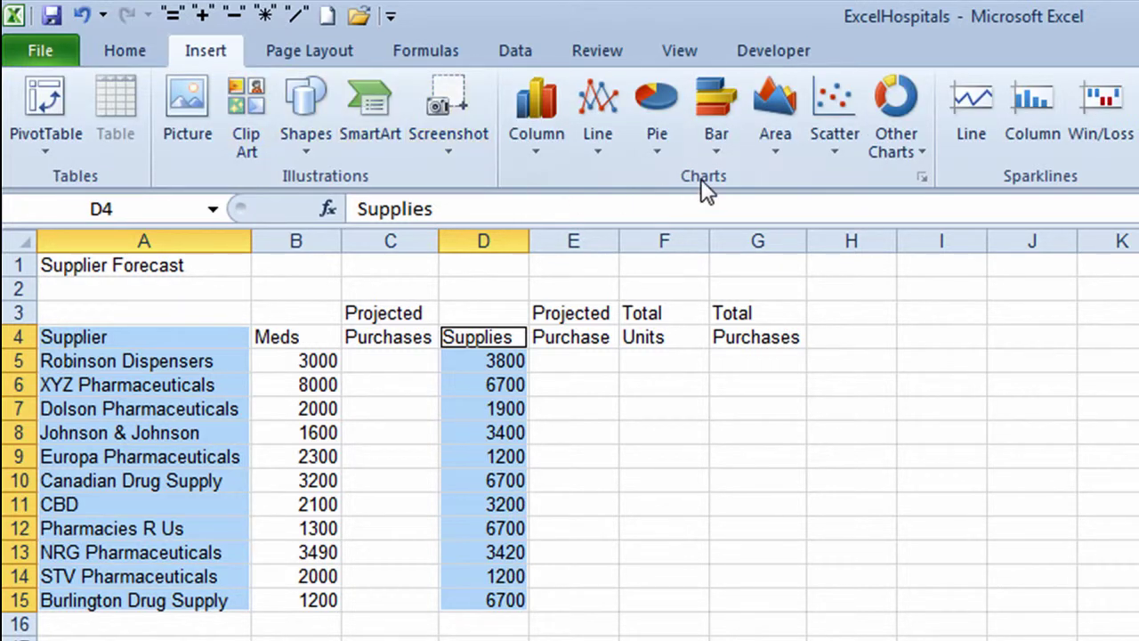
left_click(661, 147)
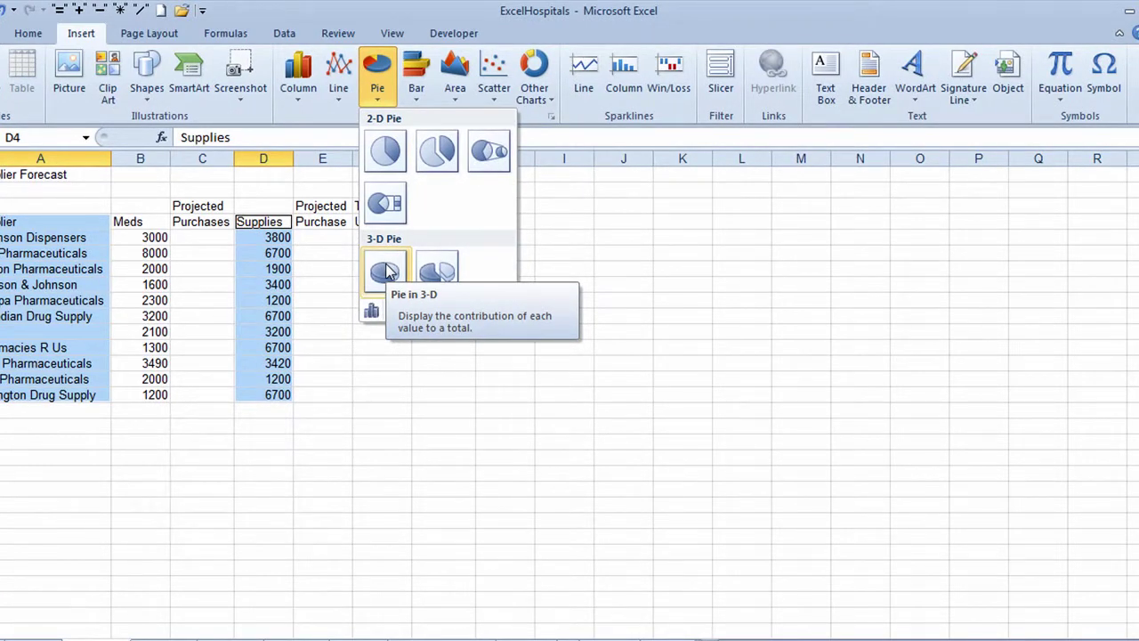
left_click(385, 271)
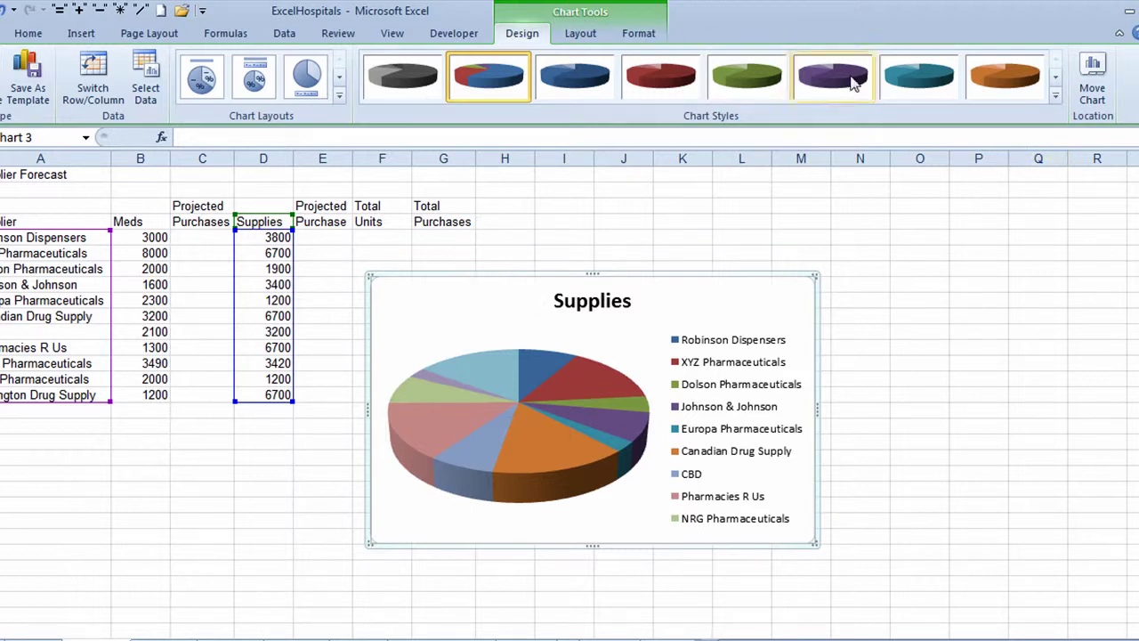
- Move the Supplies 3-D pie chart to a new chart sheet named Pie
left_click(1095, 85)
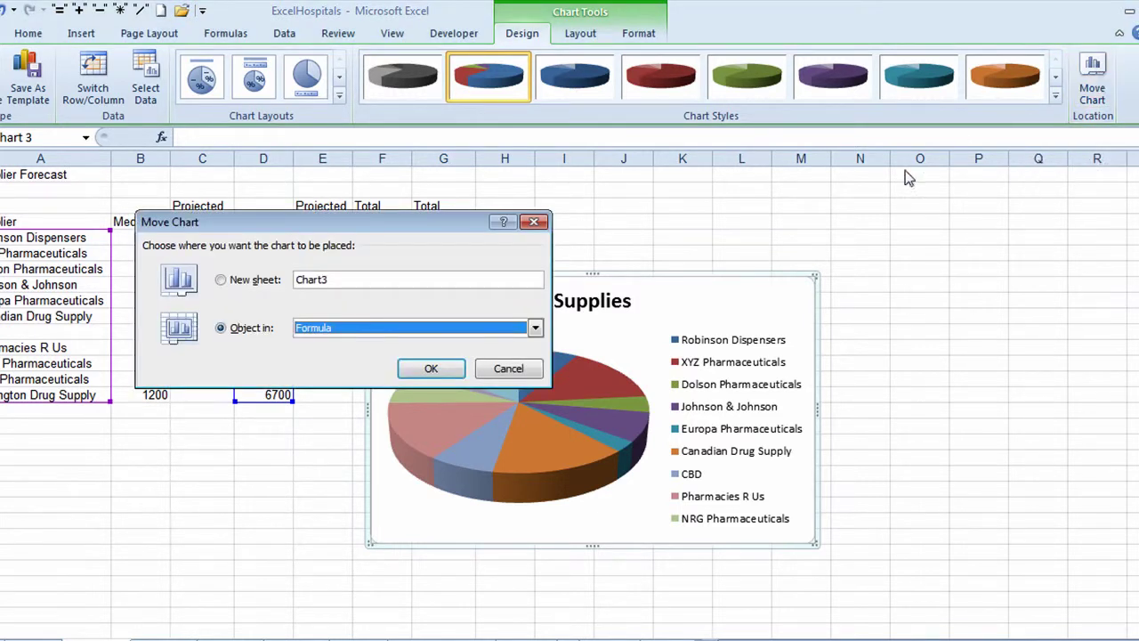
left_click(222, 281)
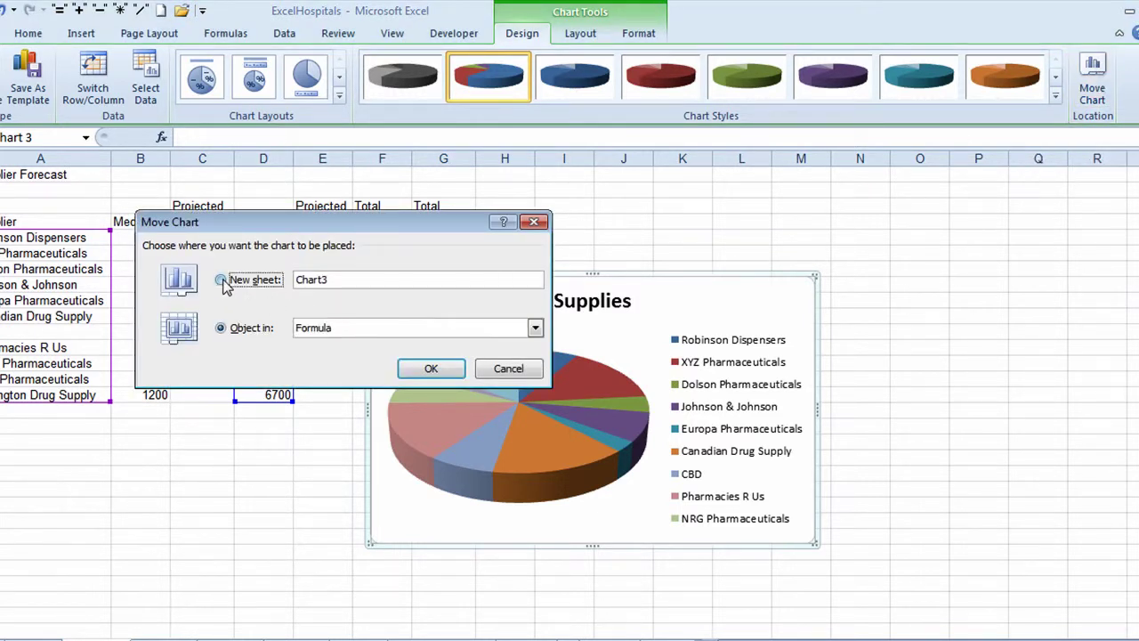
type("Pie")
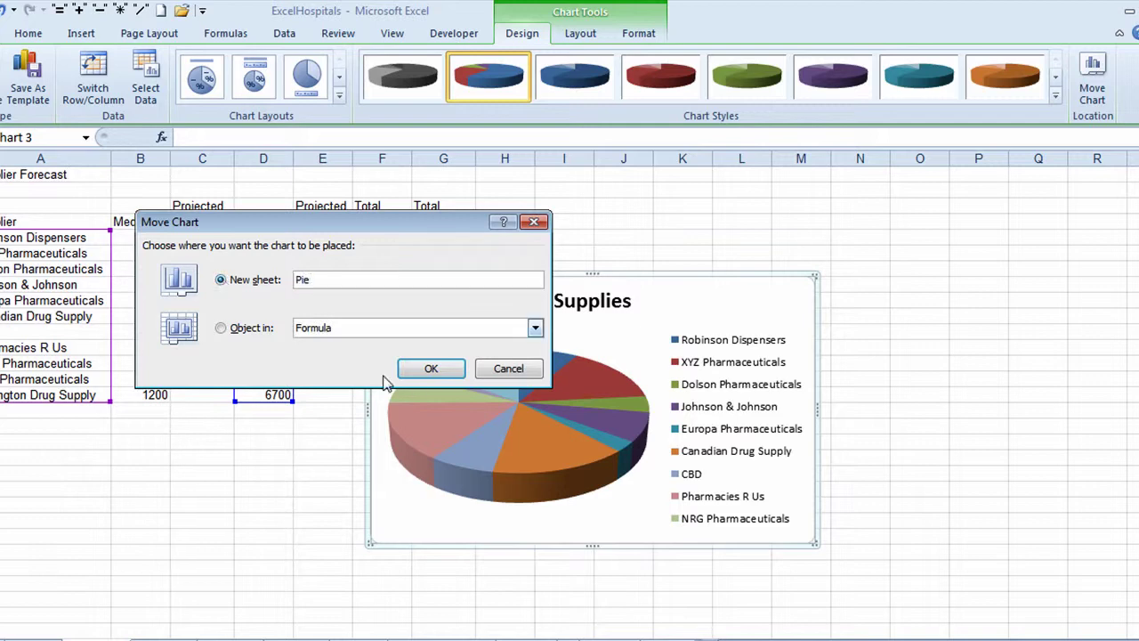
left_click(431, 369)
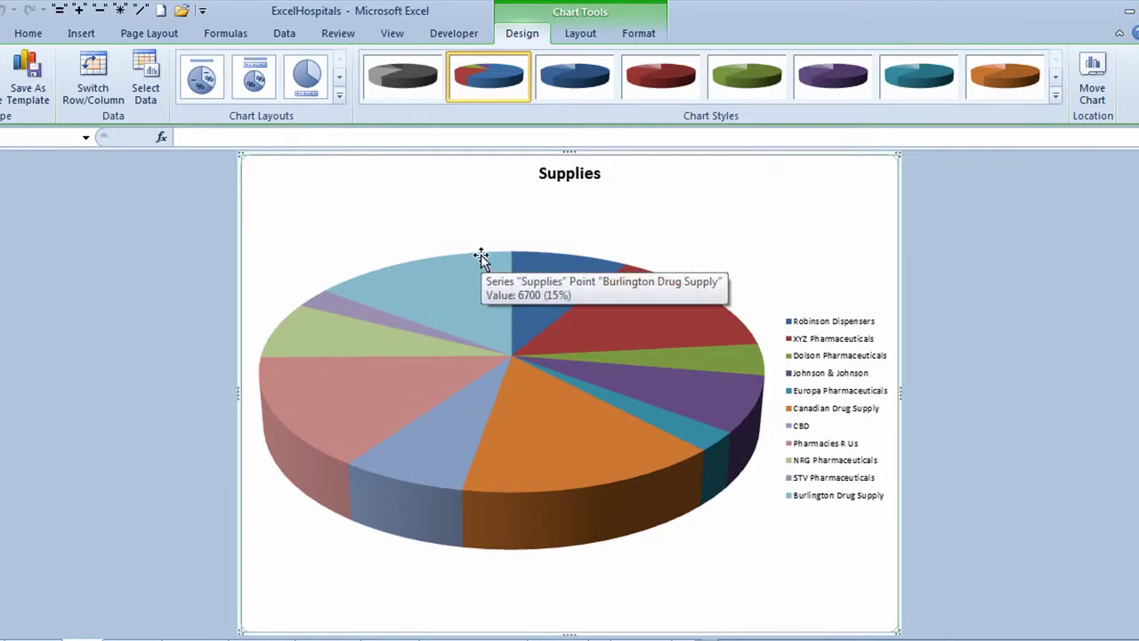
- Turn off the legend of the Supplies pie chart
left_click(582, 34)
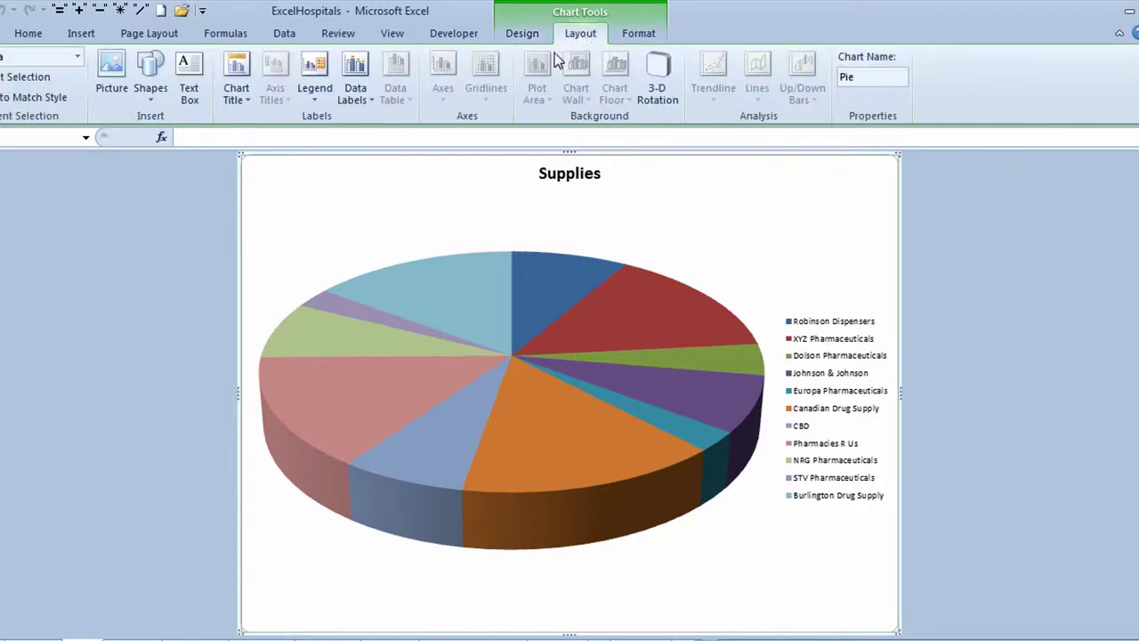
left_click(313, 91)
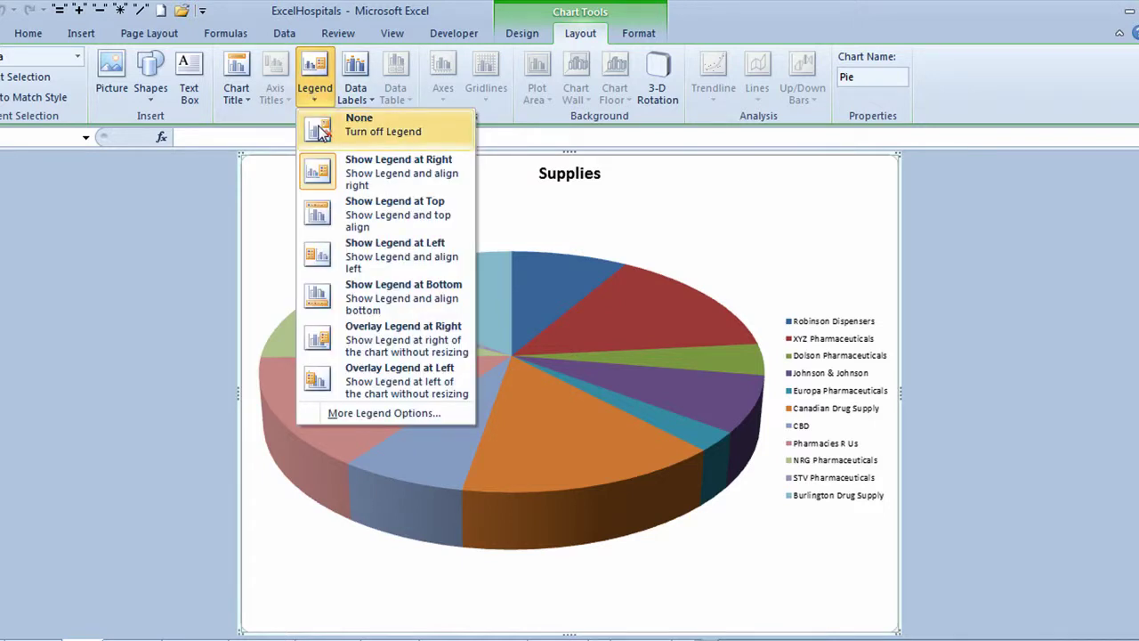
left_click(321, 130)
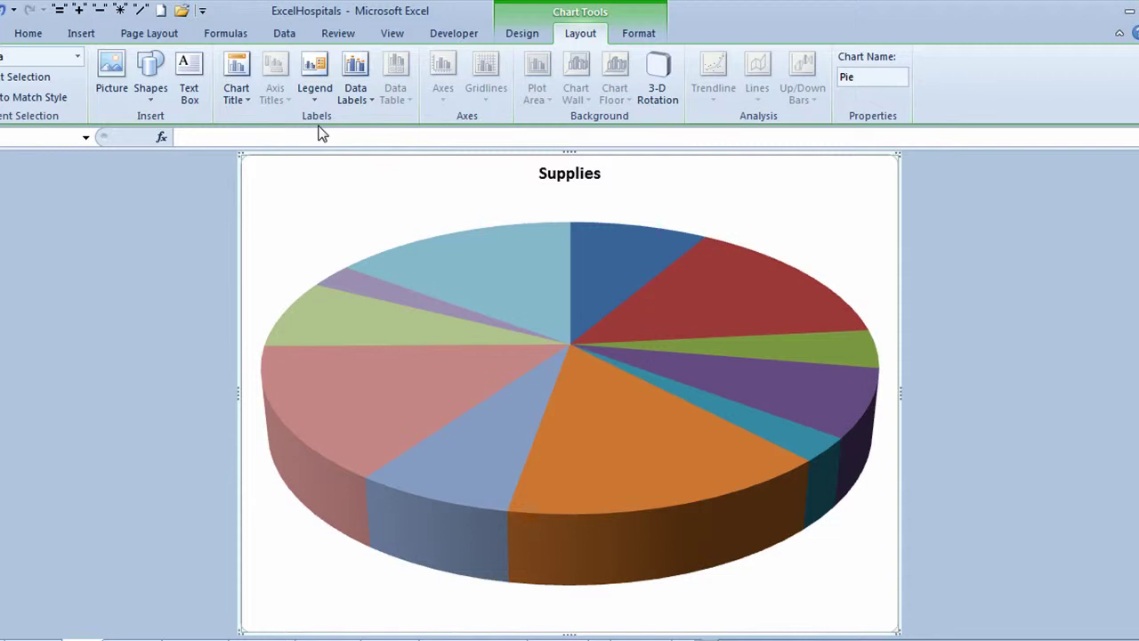
- Add data labels to the Supplies pie slices that contain the category name and percentage instead of the value
mouse_move(468, 323)
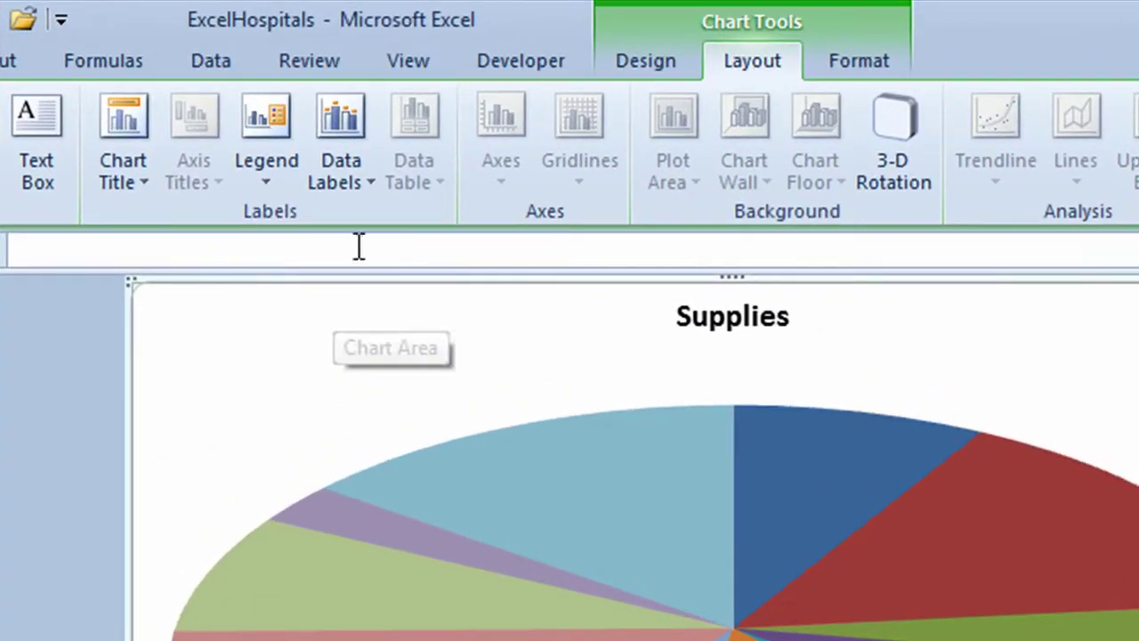
left_click(342, 172)
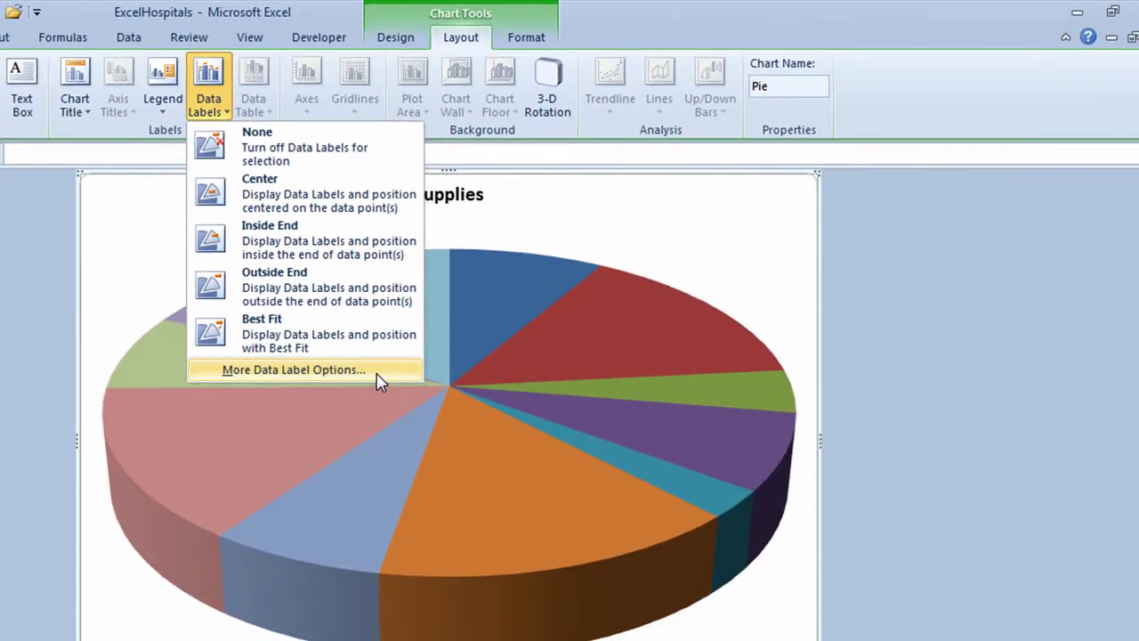
left_click(614, 605)
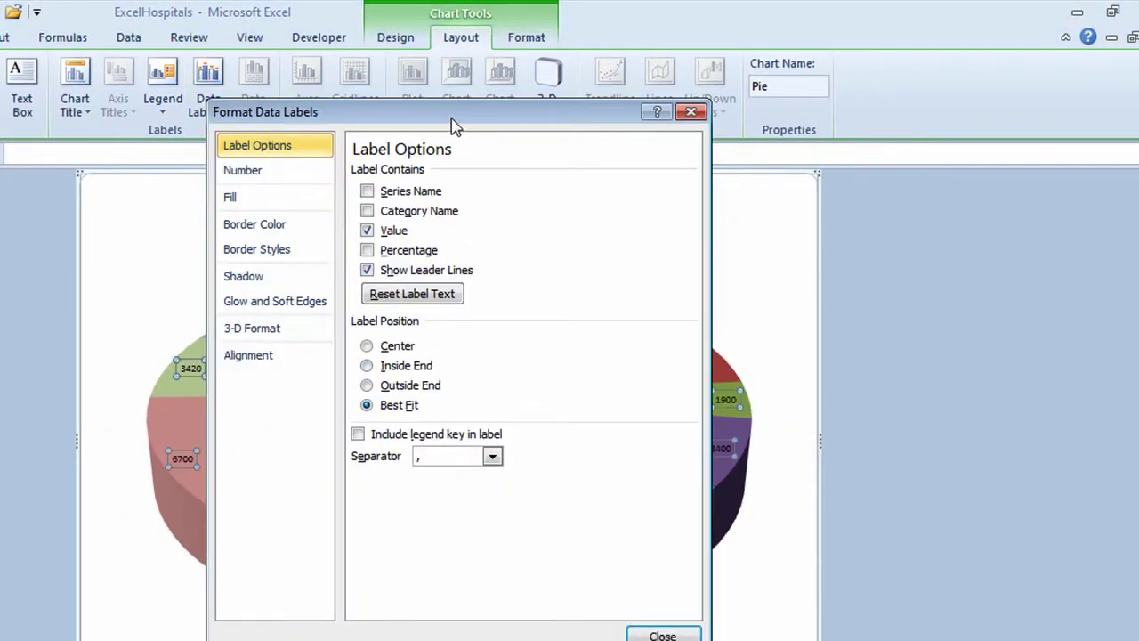
left_click_drag(458, 140, 116, 129)
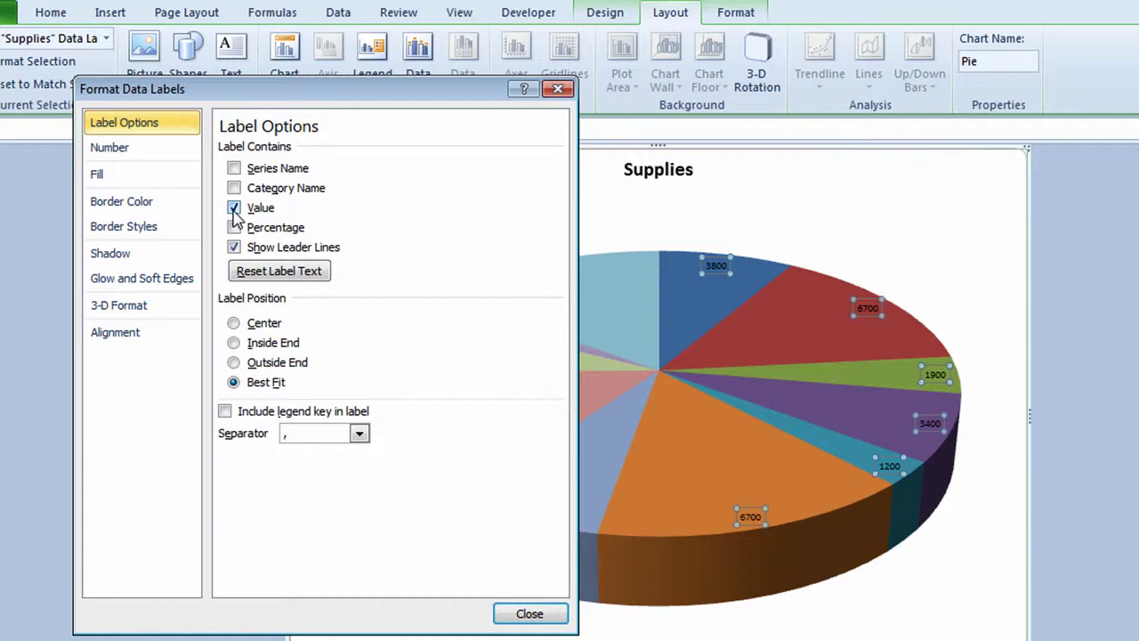
left_click(233, 208)
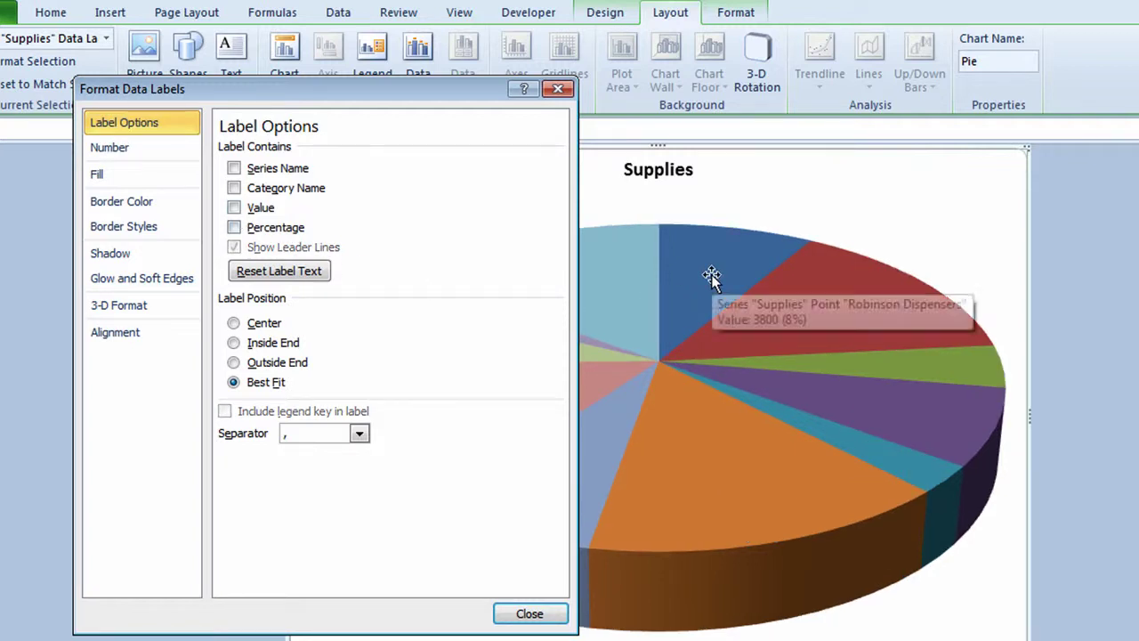
left_click(234, 188)
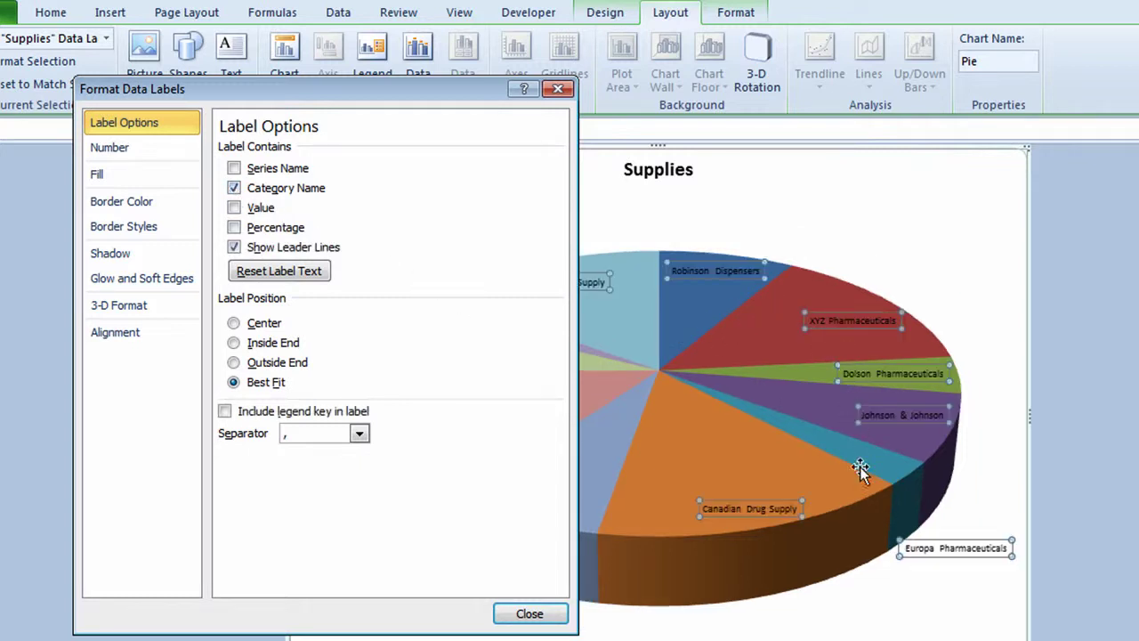
left_click(234, 228)
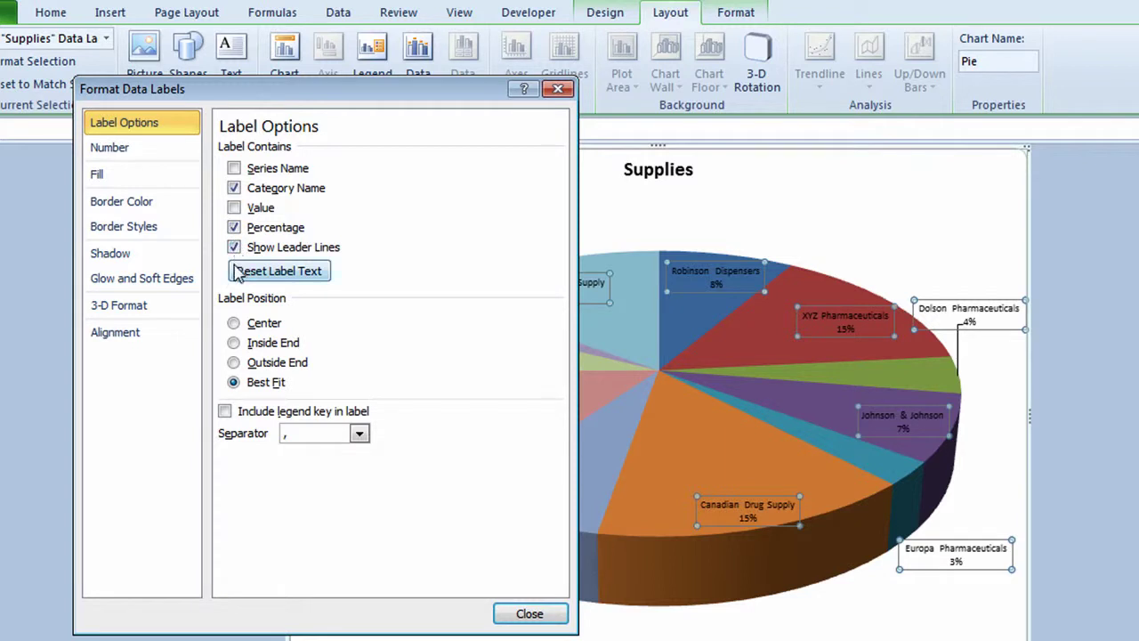
- Try the Center and Inside End label positions, settle on Outside End for the pie's data labels, and deselect the chart
left_click(234, 323)
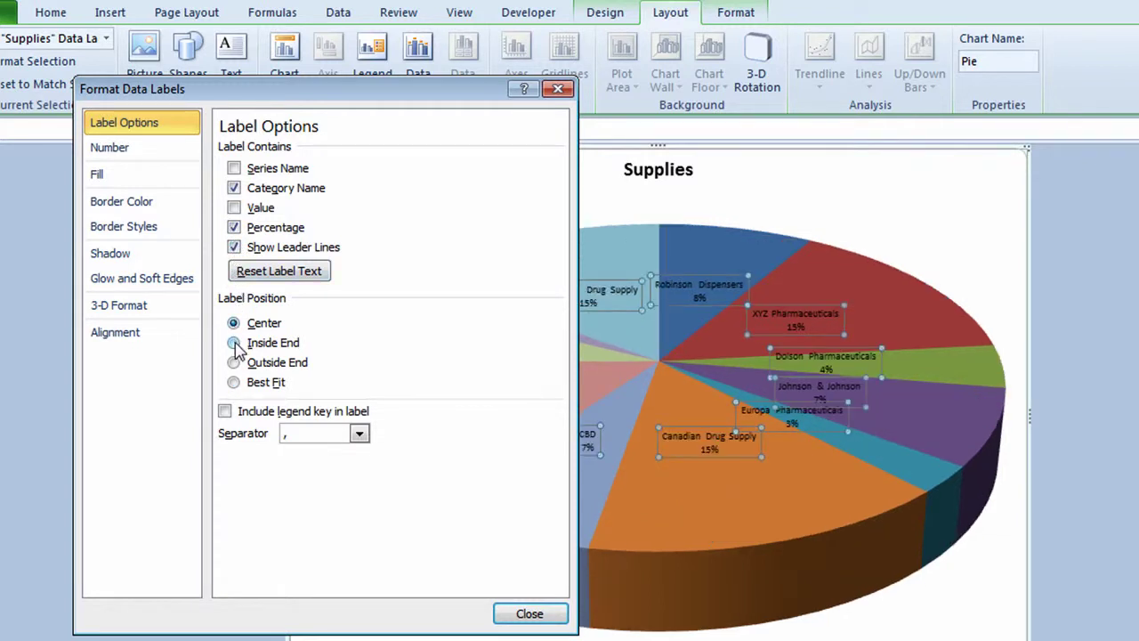
left_click(234, 343)
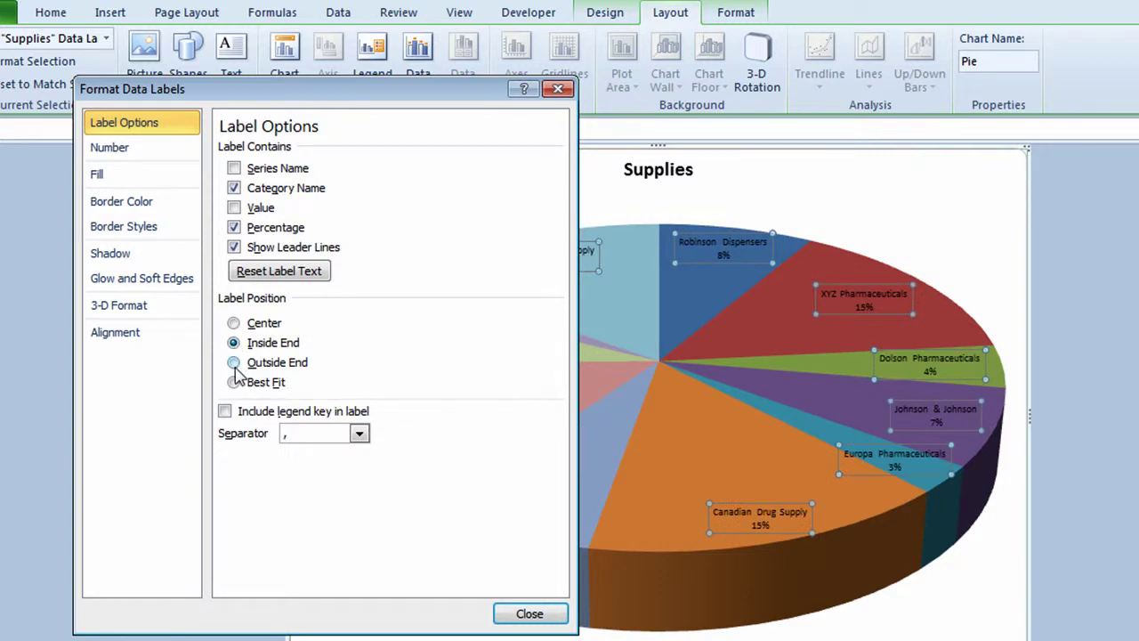
left_click(233, 362)
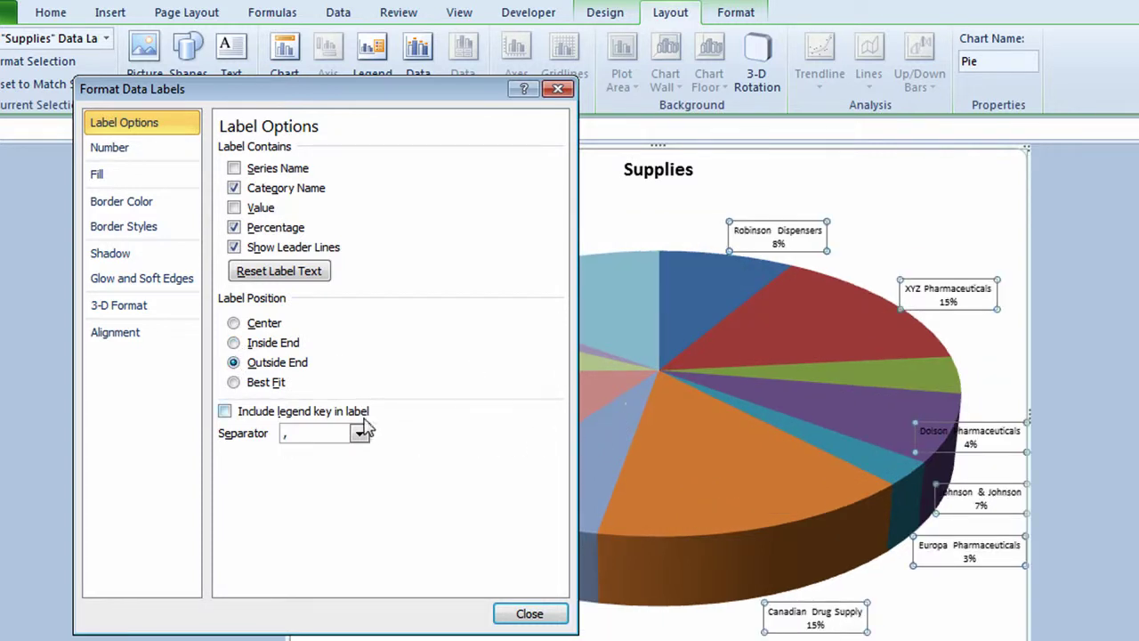
left_click(534, 616)
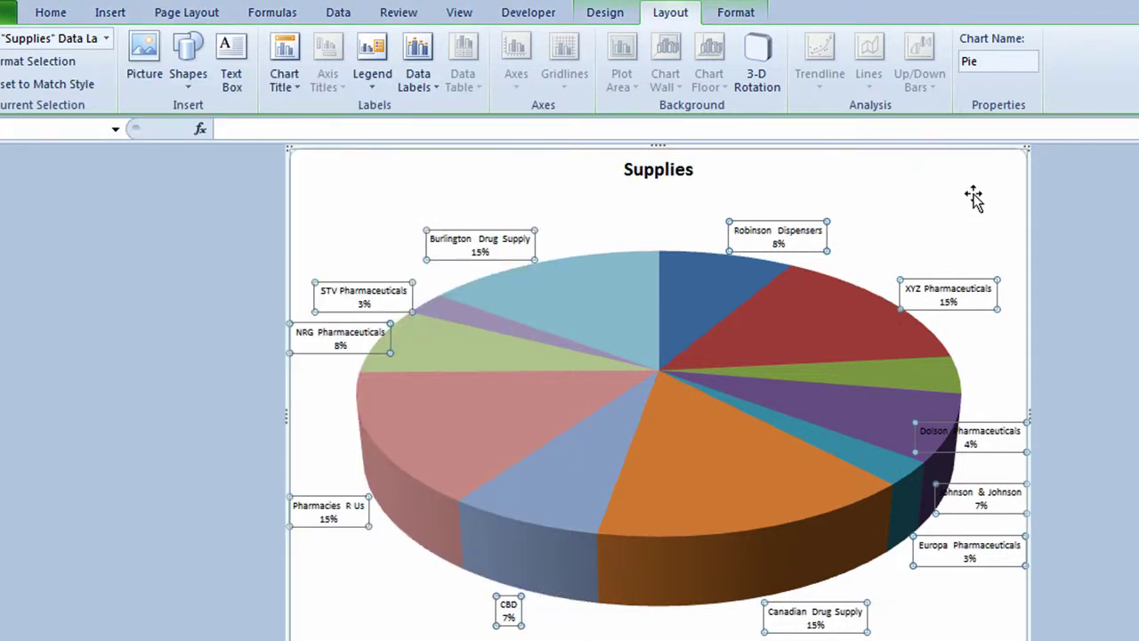
left_click(1060, 178)
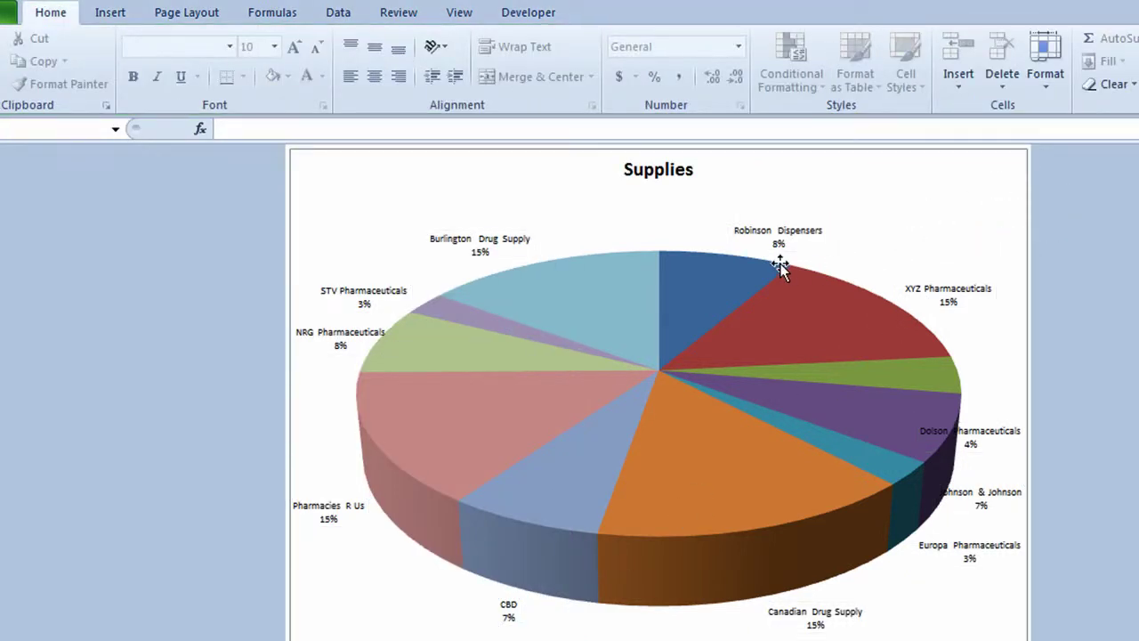